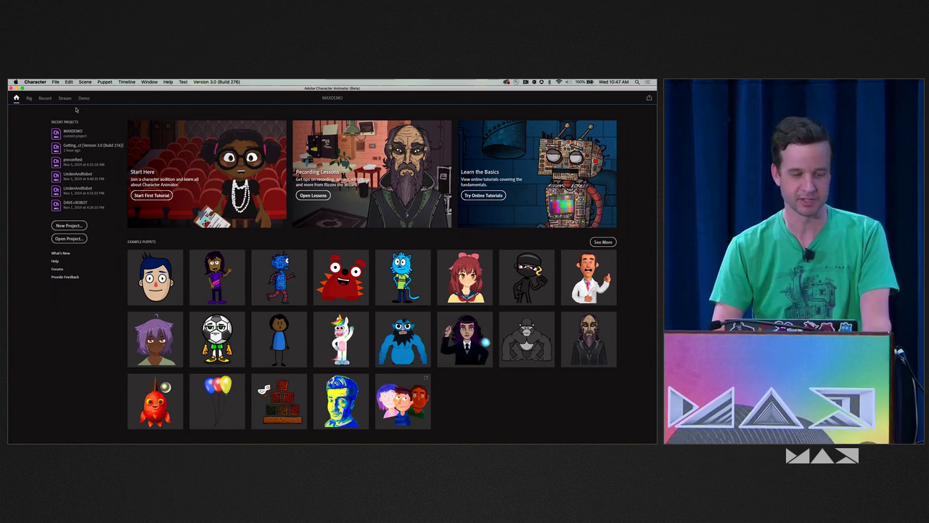
Step: Add FemaleVoiceover.aiff to the Chloe scene's timeline and compute a lip sync take for the puppet from the scene audio
left_click(44, 98)
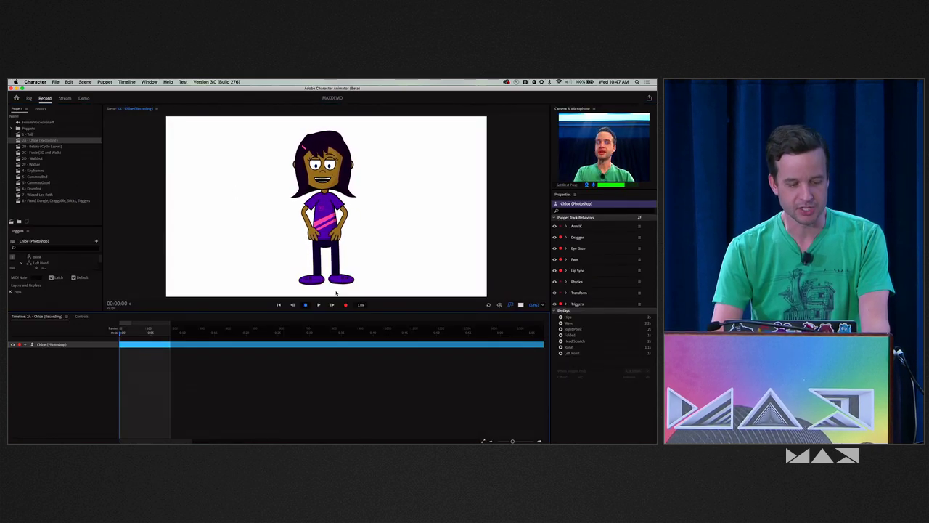
left_click(47, 122)
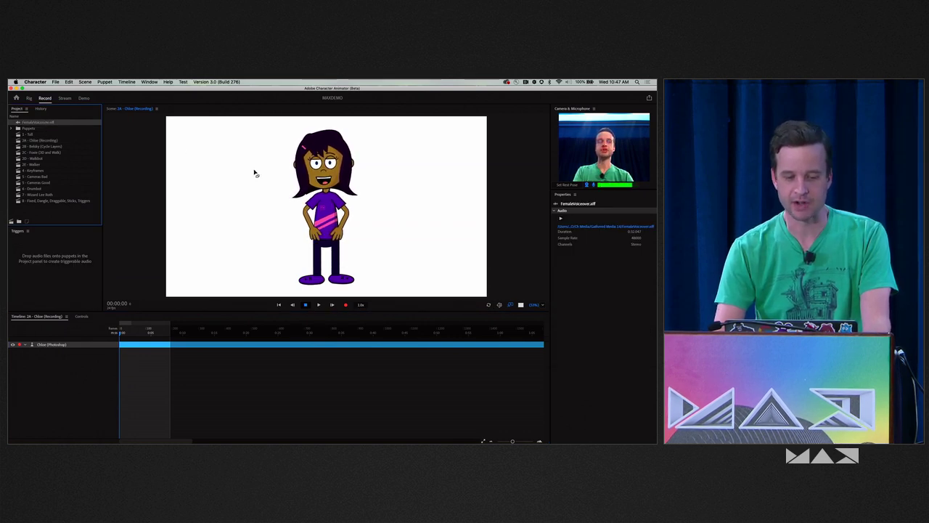
left_click_drag(254, 173, 253, 171)
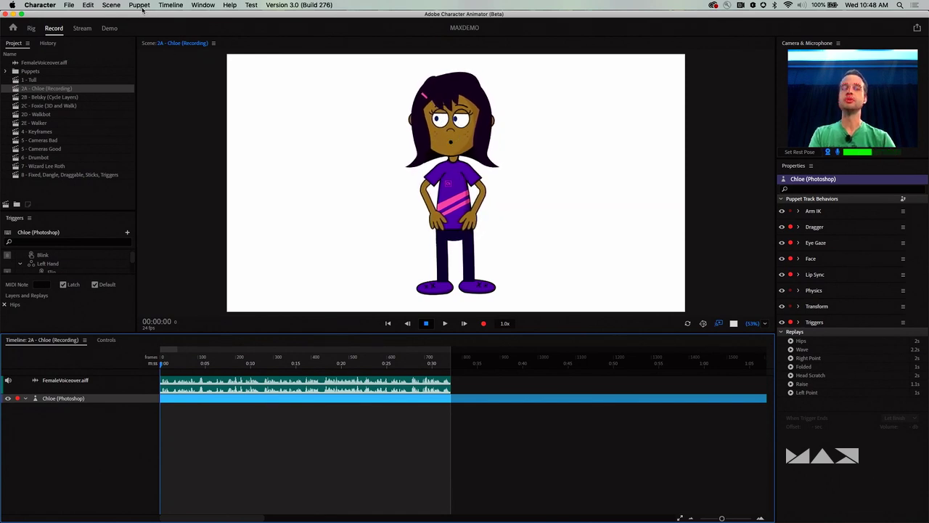
left_click(169, 5)
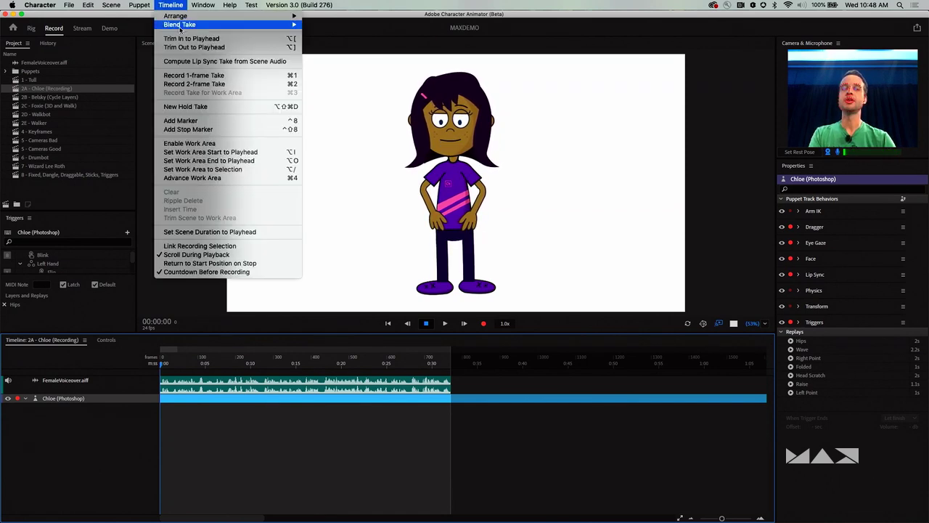
left_click(199, 62)
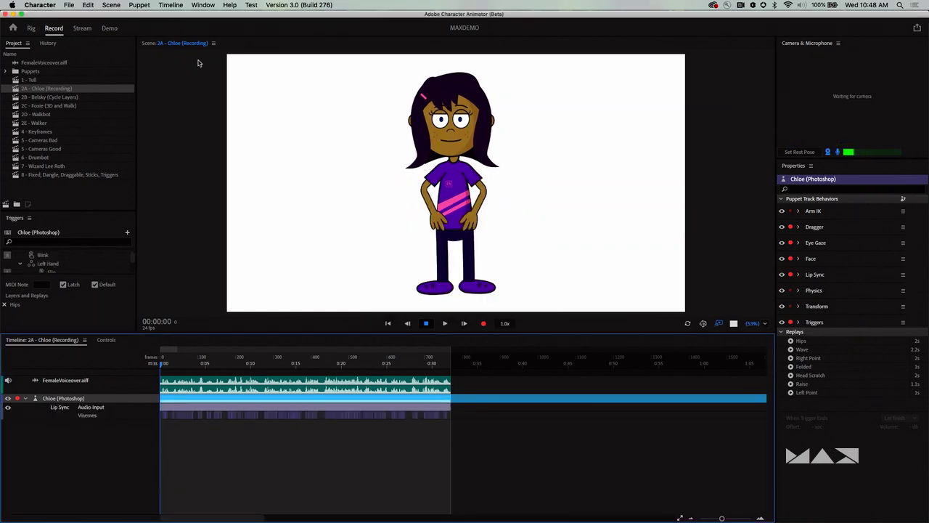
Step: Disarm the Chloe puppet and play the opening seconds of the scene to check the generated lip sync
key("=")
key("=")
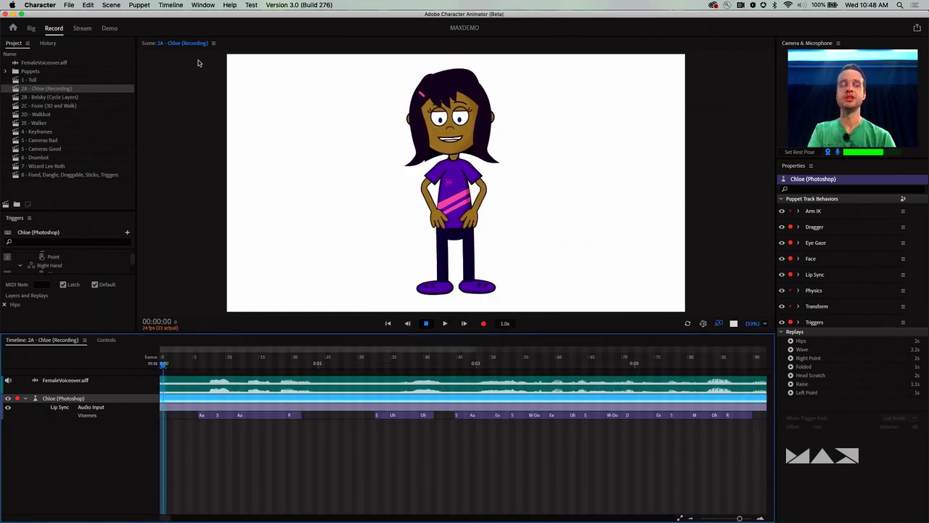
left_click(17, 400)
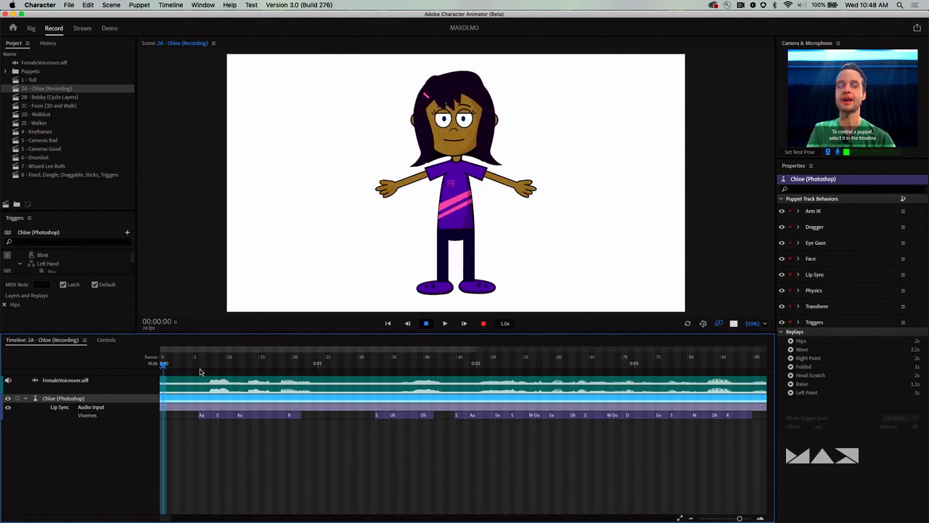
left_click(169, 363)
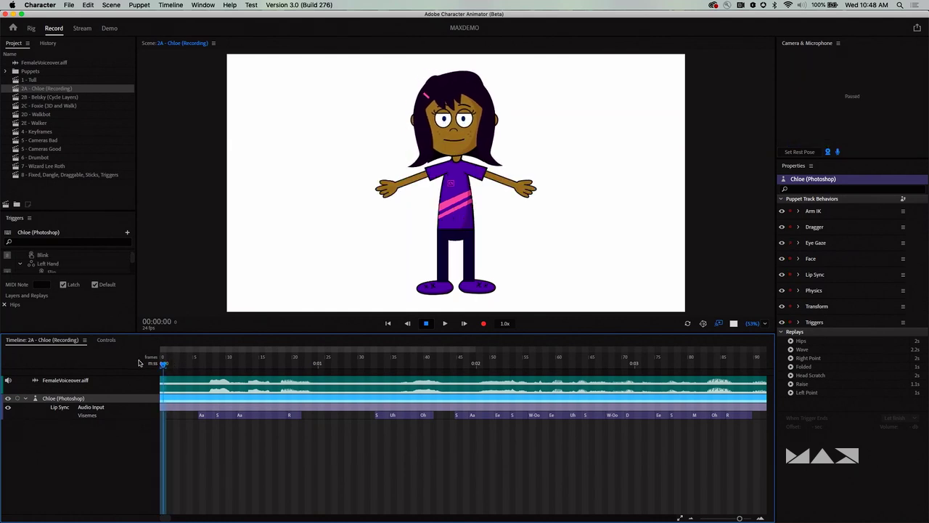
key("space")
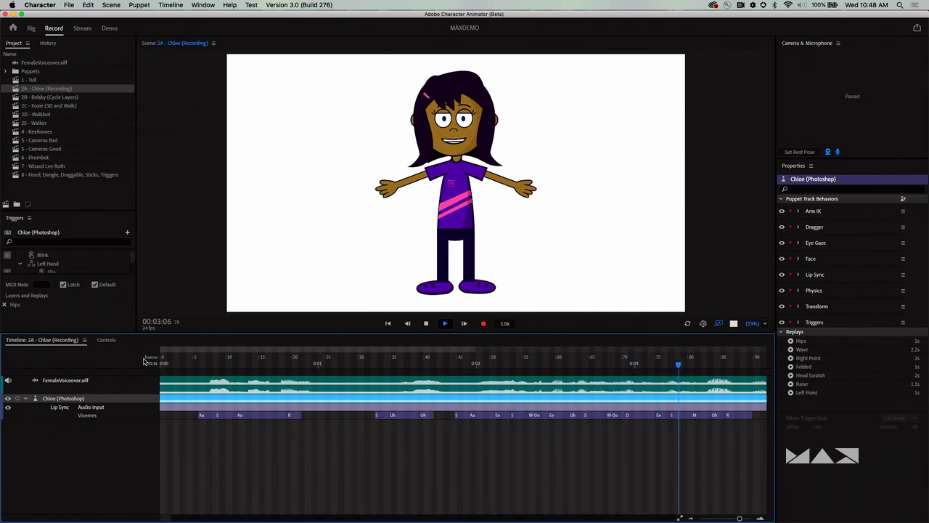
key("space")
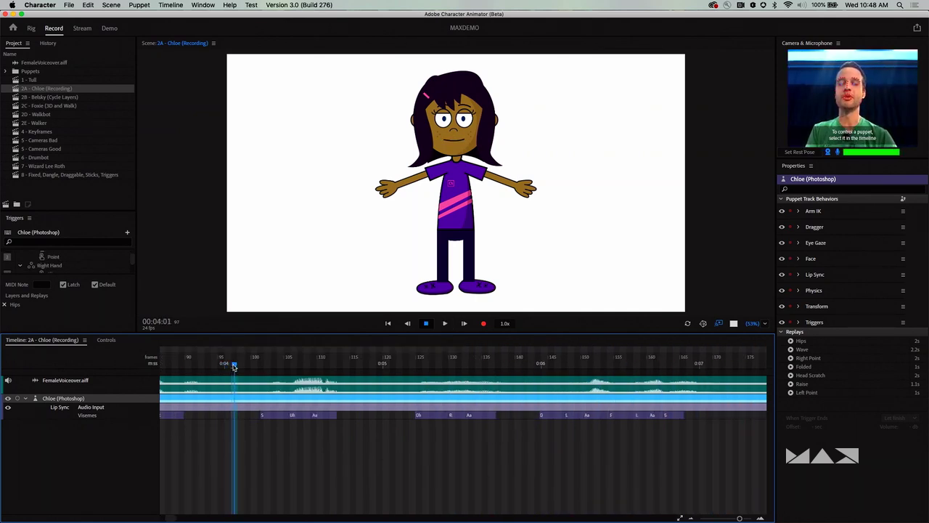
Step: Change the S viseme at about 00:02:17 in Chloe's lip sync take to F (v)
left_click_drag(233, 366, 549, 365)
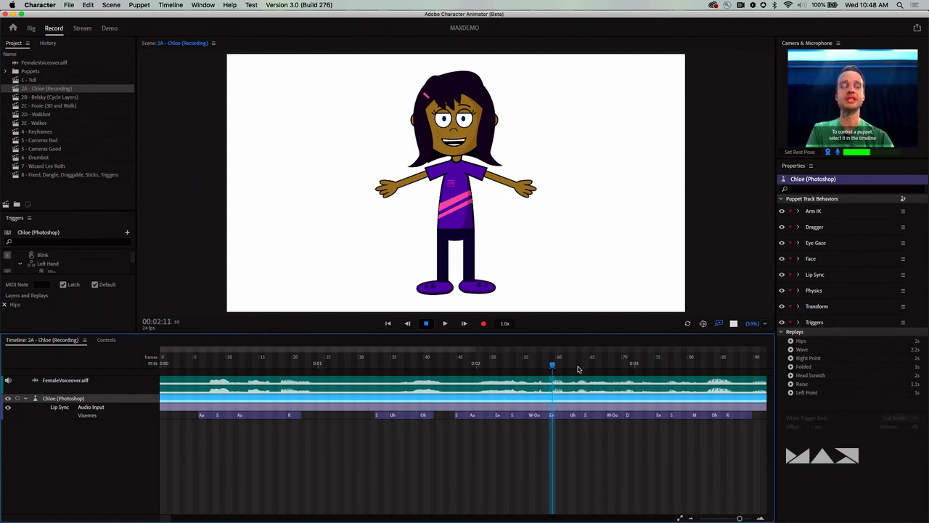
left_click_drag(565, 360, 591, 362)
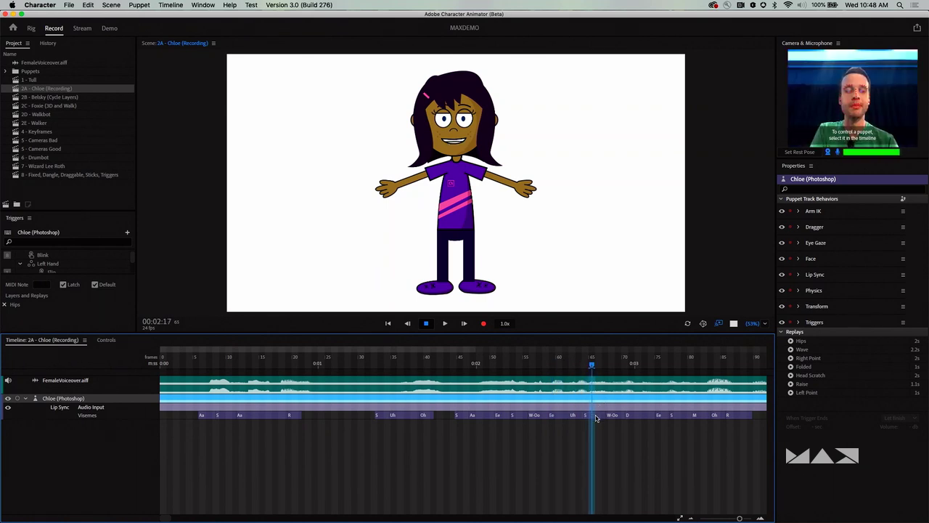
left_click(585, 415)
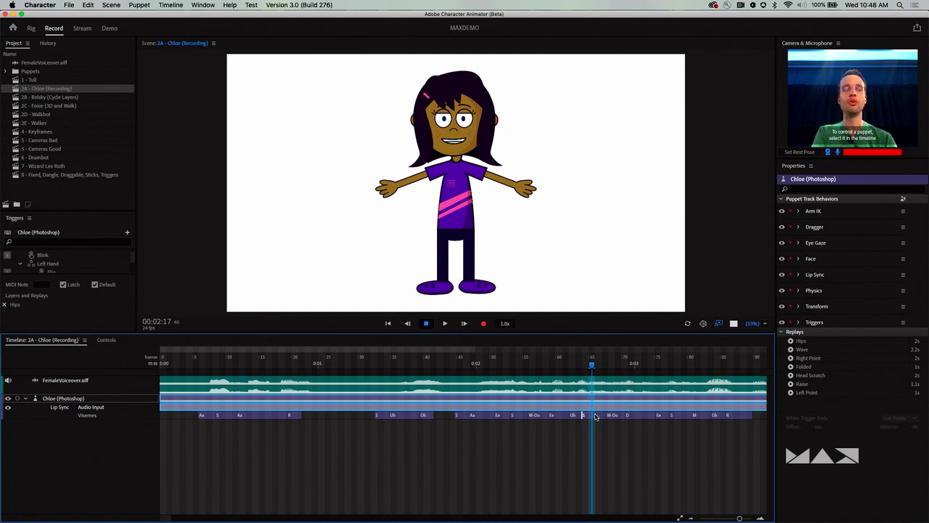
left_click(595, 417)
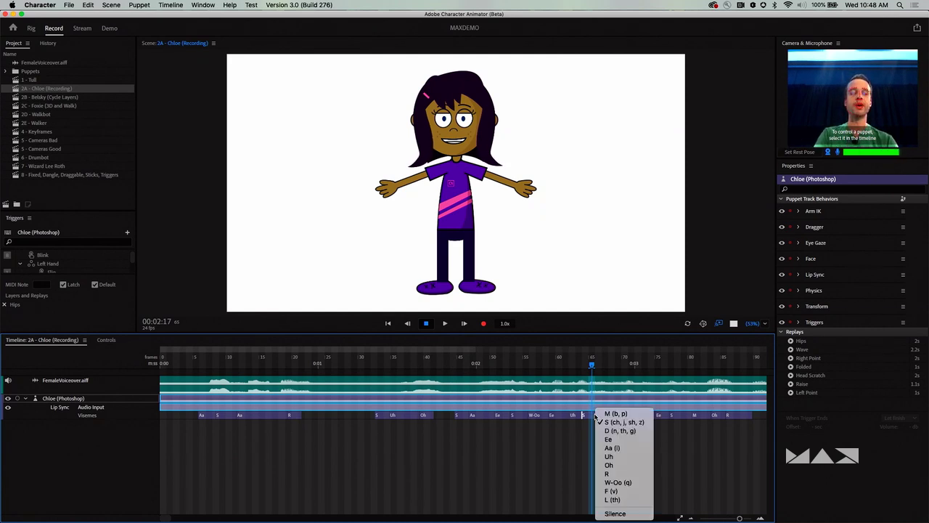
left_click(625, 483)
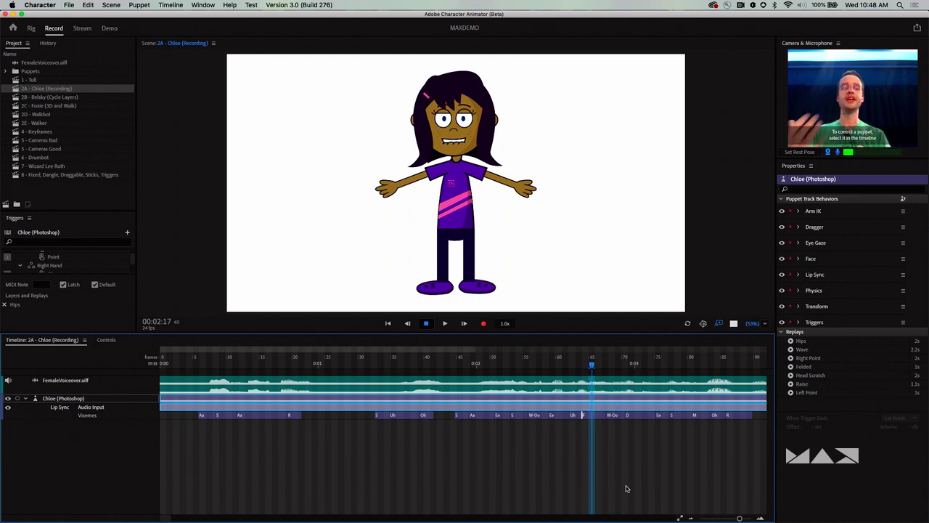
Step: Return to the scene's start and re-arm the Chloe puppet with only its Face behavior armed for recording
left_click(388, 323)
key("backslash")
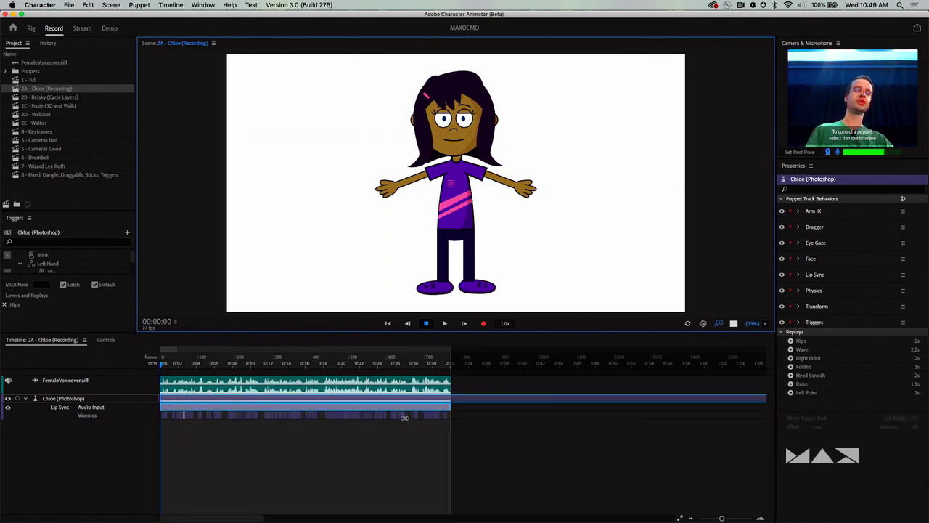
left_click(118, 400)
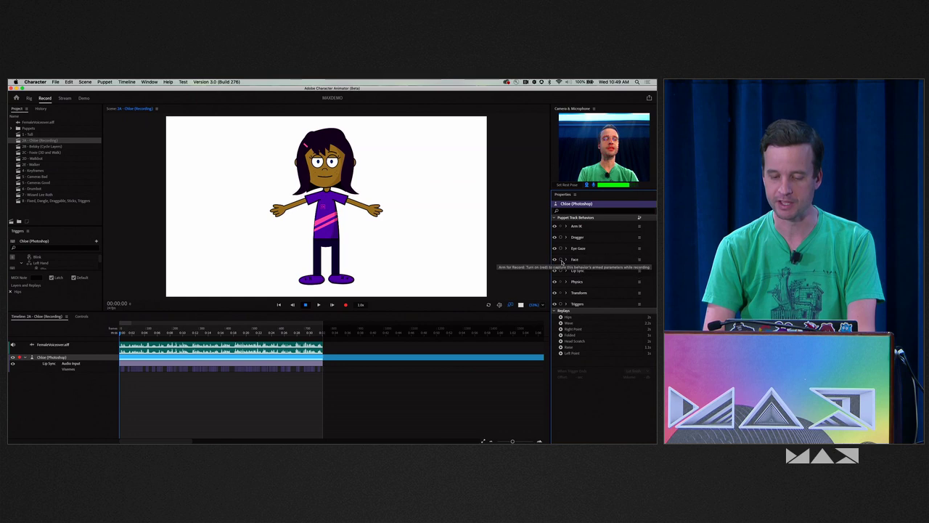
left_click(561, 259)
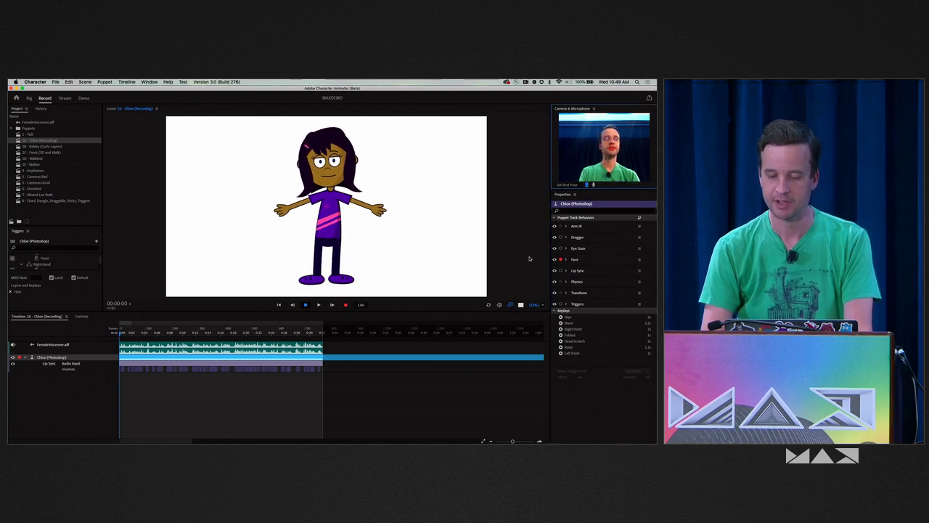
left_click(375, 221)
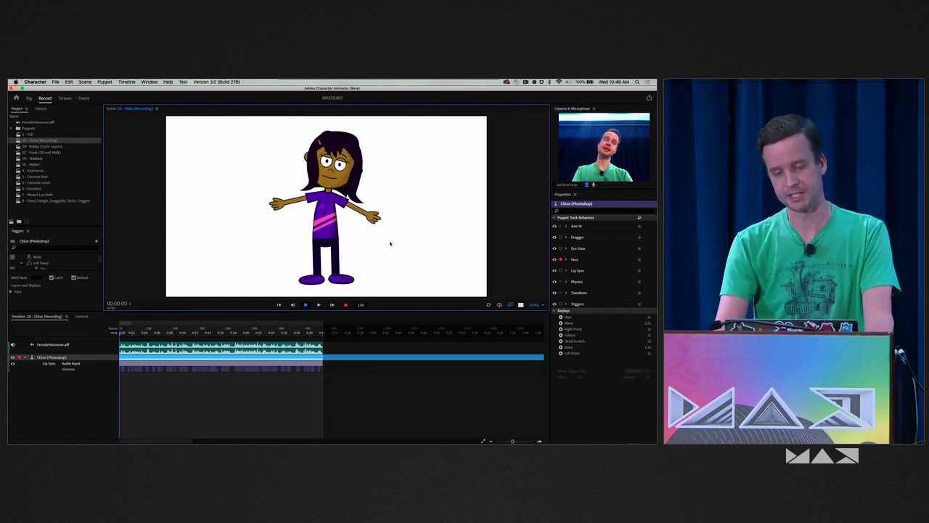
Step: Arm Eye Gaze with only its keyboard input and record a face and eye gaze take over the full voiceover
left_click(561, 248)
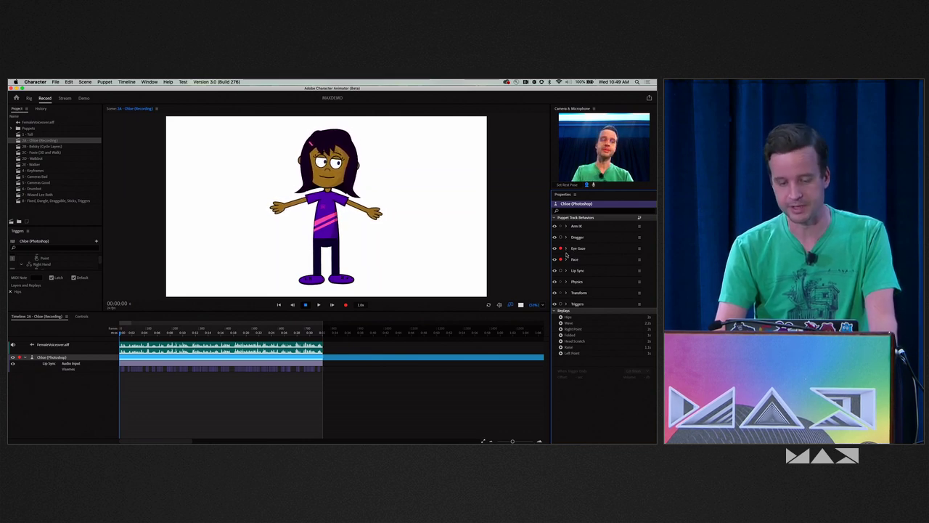
left_click(566, 249)
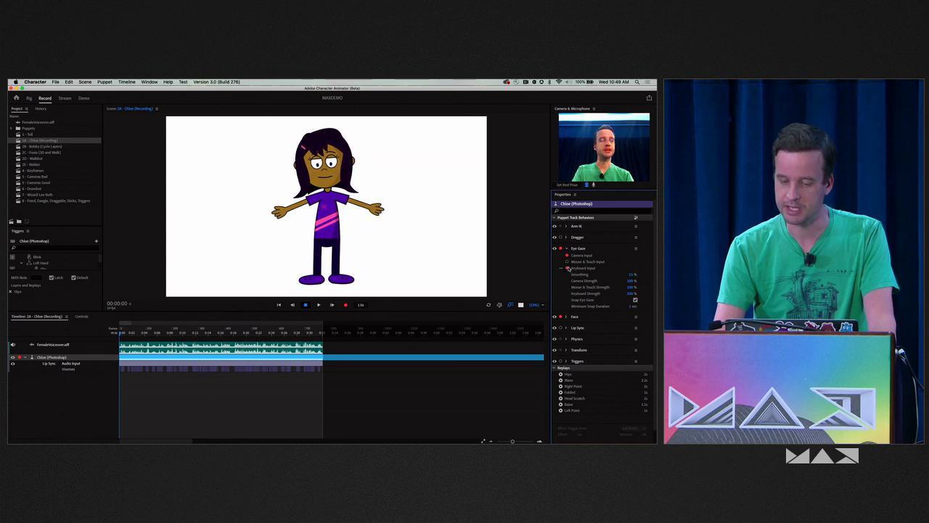
left_click(346, 305)
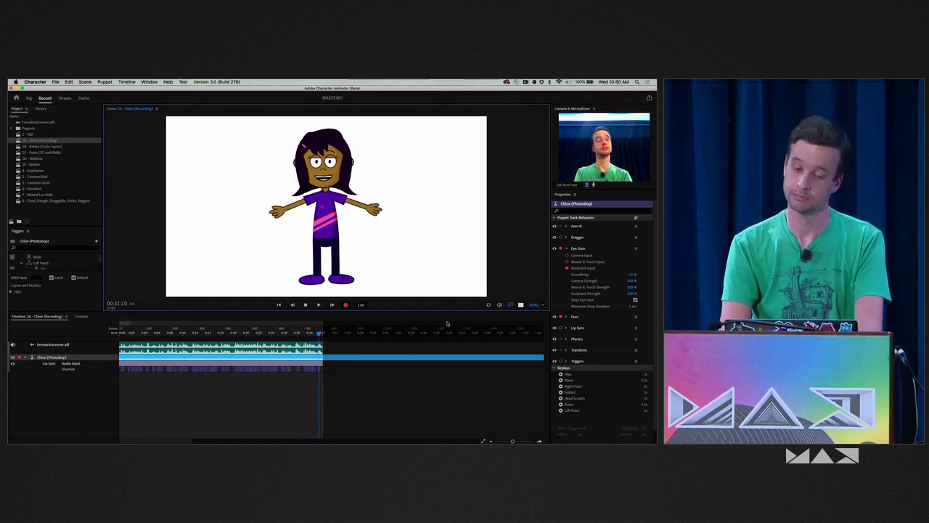
key("space")
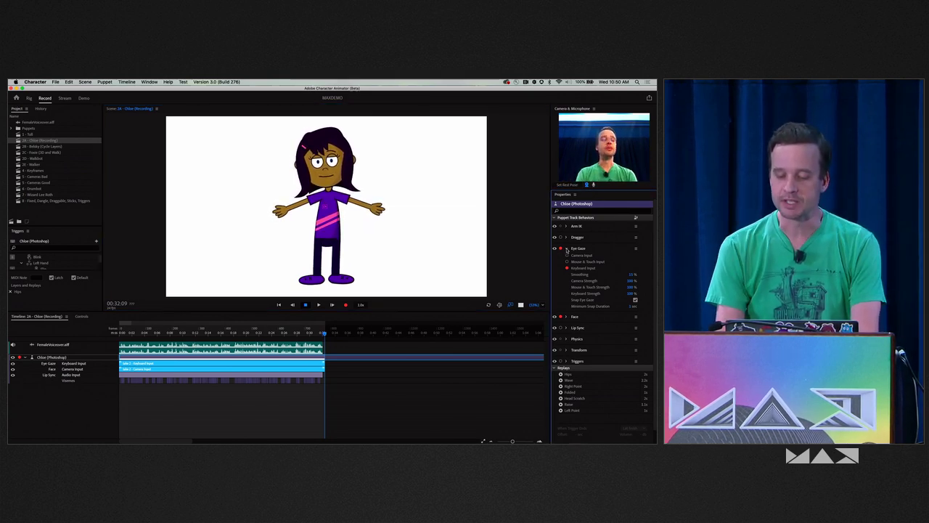
Step: Arm only the Dragger behavior and record a short take from the scene's start with both of Chloe's hands placed on her hips
left_click(564, 249)
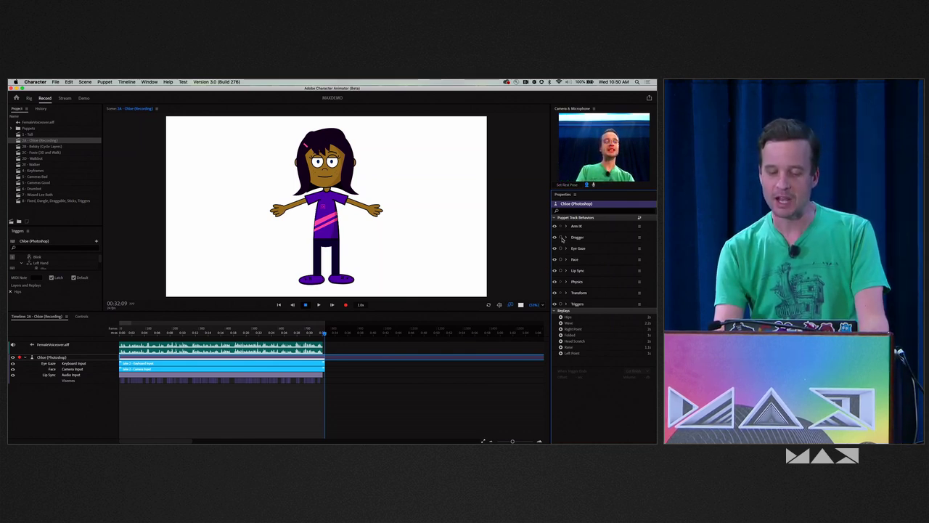
left_click(561, 237)
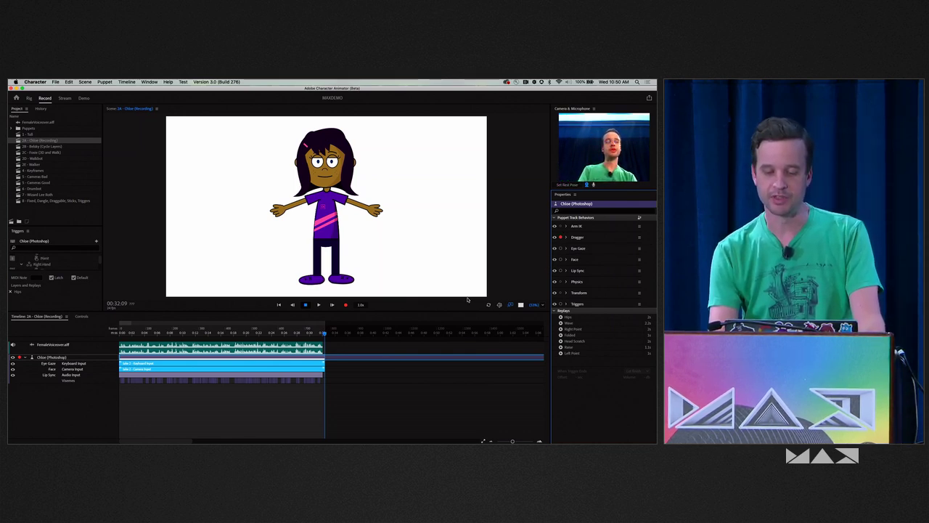
left_click(279, 305)
left_click_drag(281, 220, 326, 236)
left_click_drag(373, 215, 338, 231)
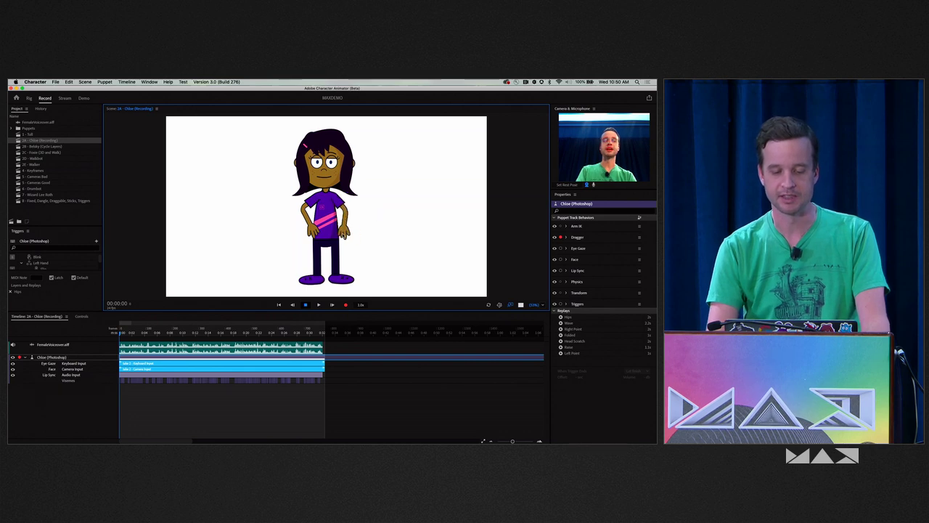
left_click(346, 306)
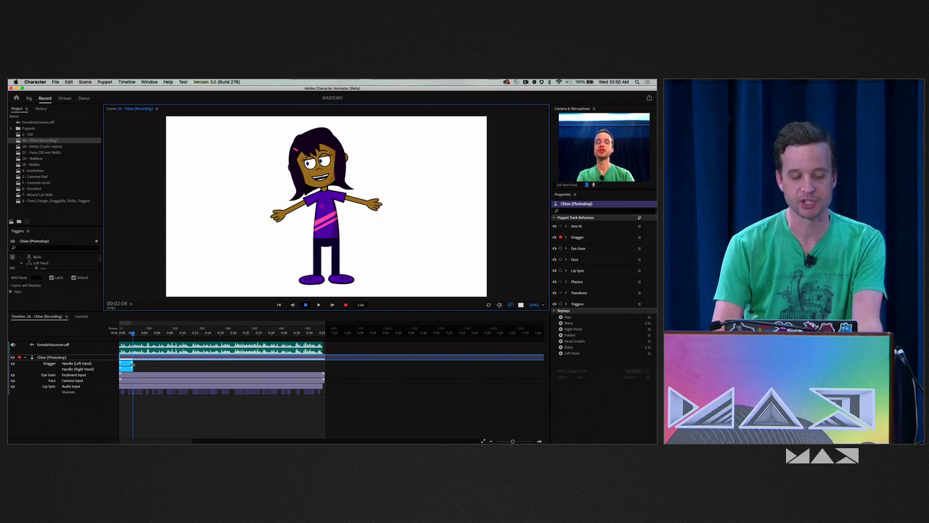
Step: Extend the left and right hand Dragger takes to the end of the voiceover and scrub through the scene to review them
left_click_drag(132, 363, 326, 357)
left_click(213, 333)
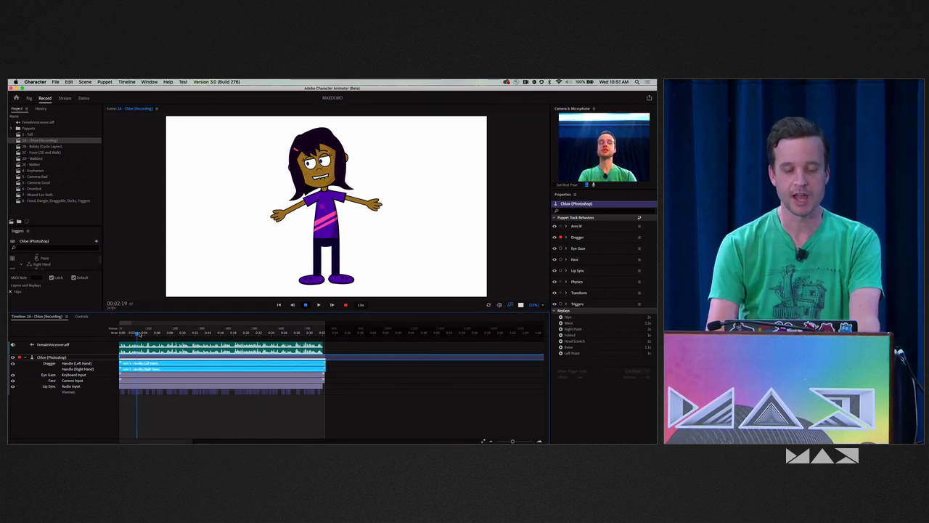
left_click_drag(220, 333, 258, 339)
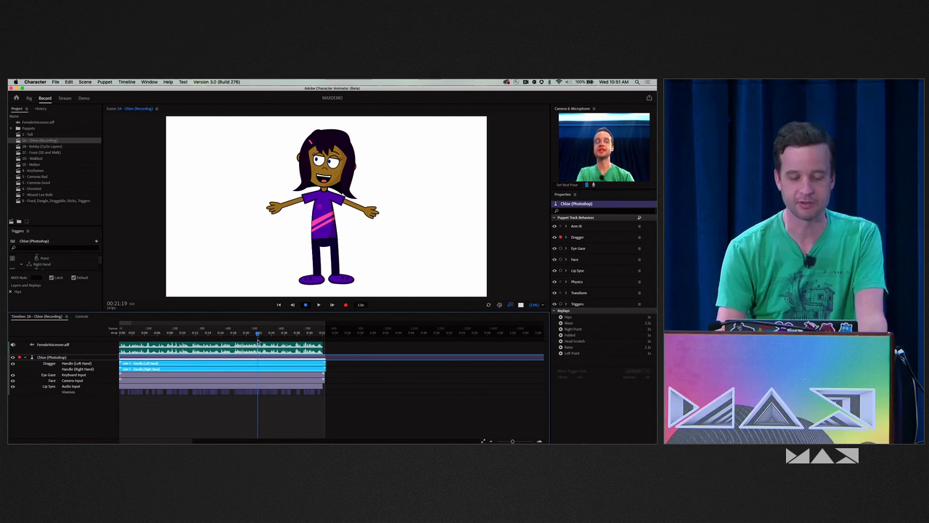
Step: Set the recording speed to 0.5x and record a new Dragger take of Chloe's right hand, about 3 seconds long, from the scene's start
left_click(279, 305)
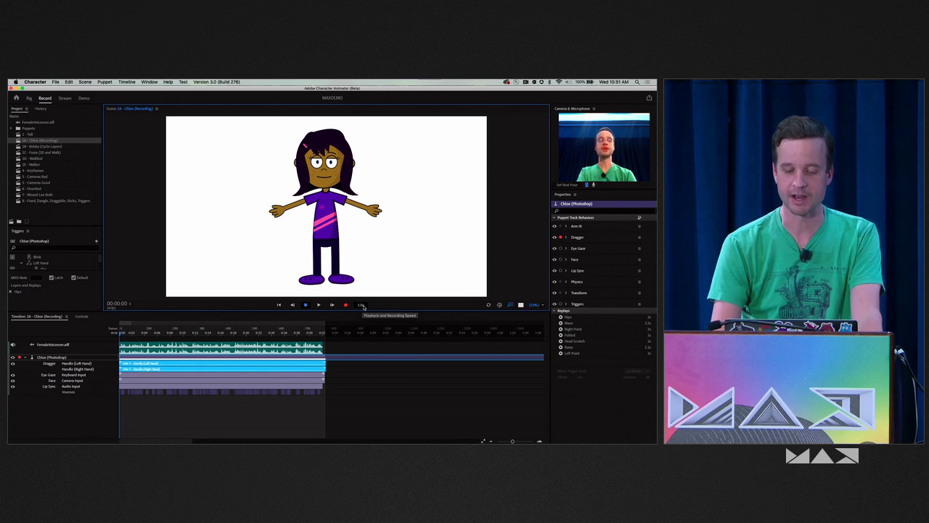
left_click(361, 304)
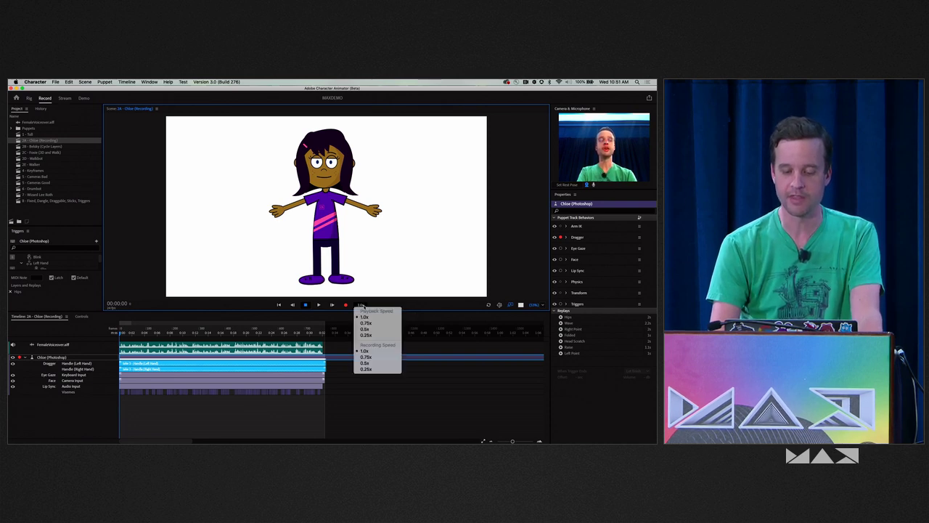
left_click(381, 363)
left_click_drag(286, 221, 307, 234)
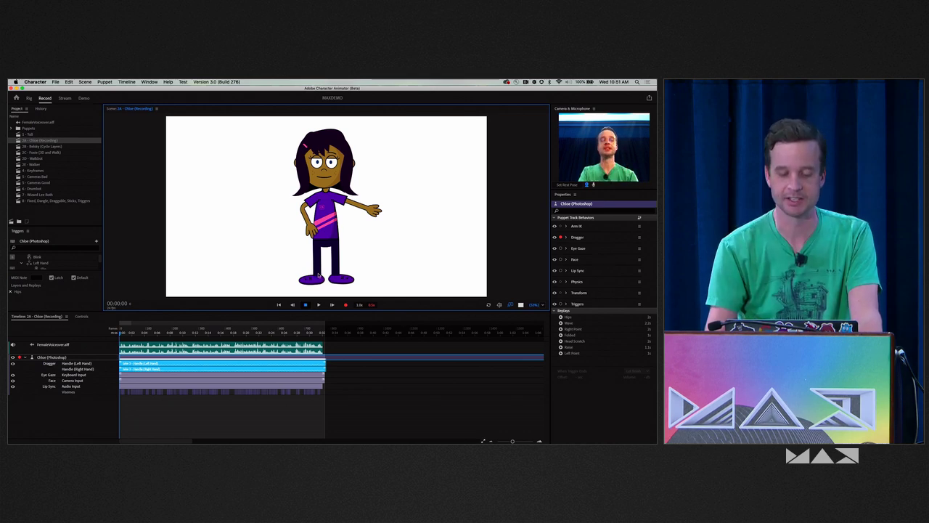
left_click(345, 304)
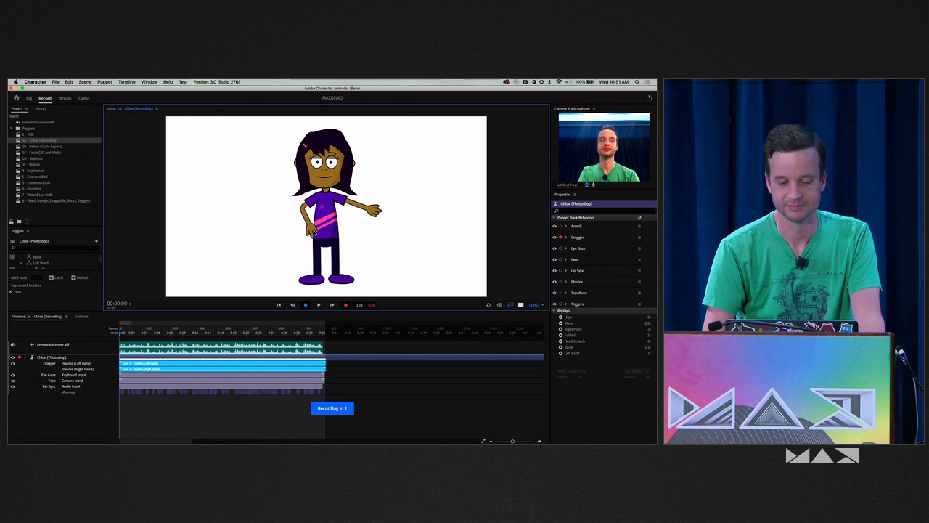
key("w")
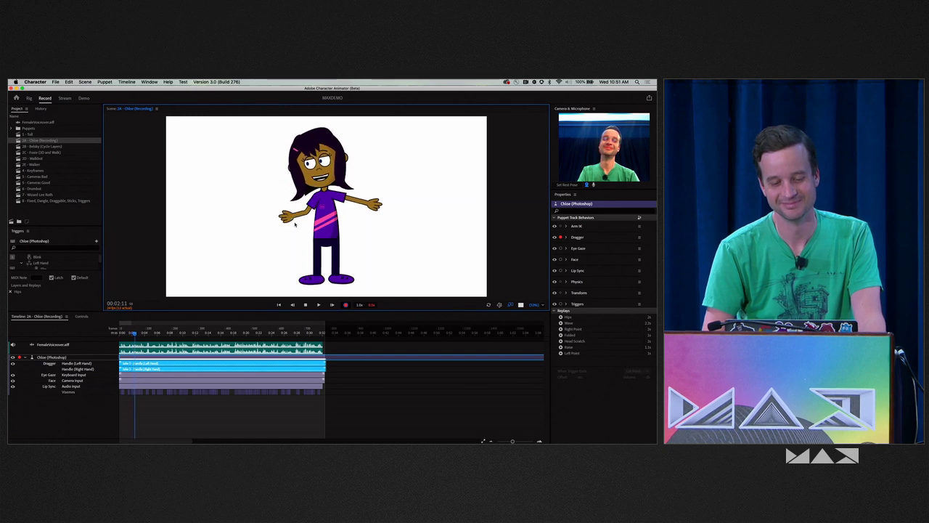
key("r")
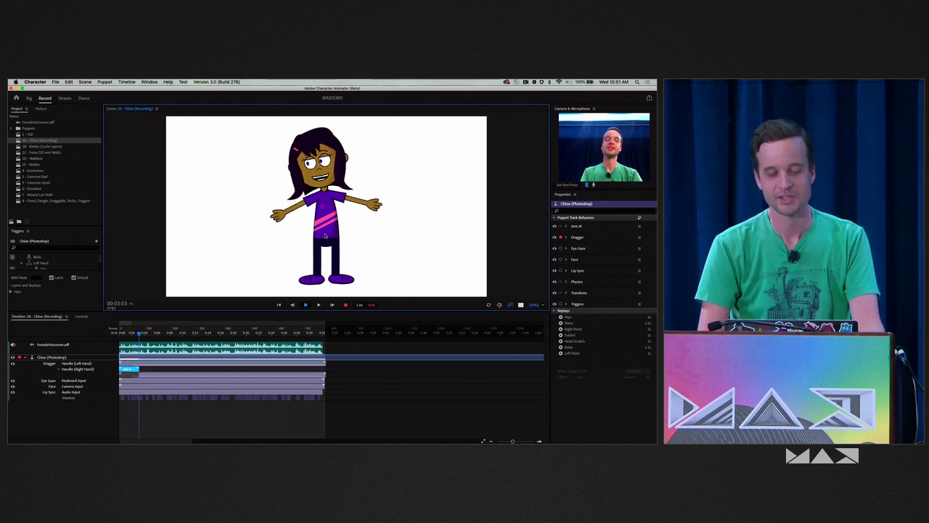
Step: Play the scene from the start to review Chloe's new right-hand Dragger take
key("space")
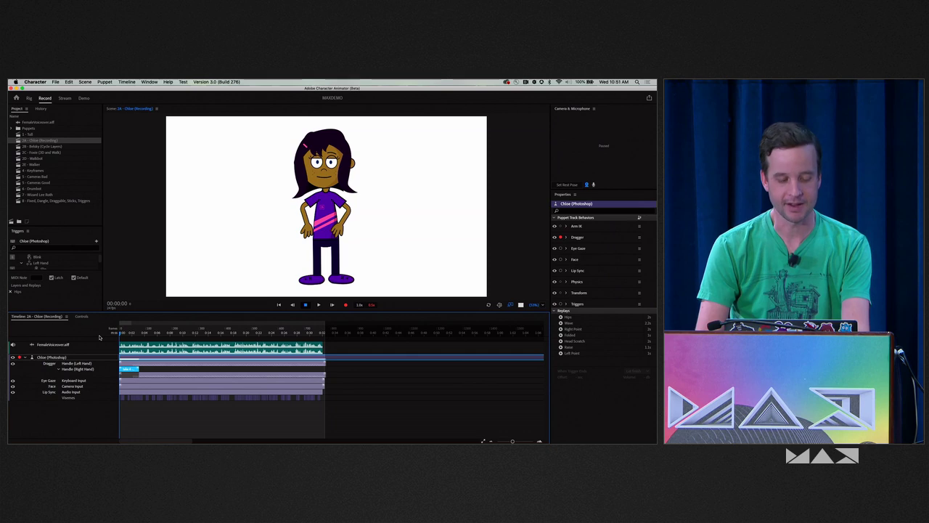
key("space")
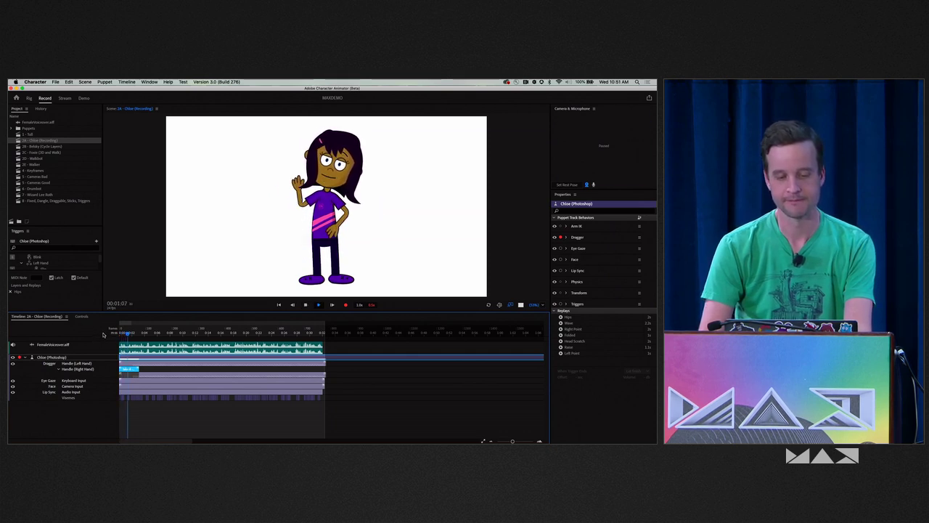
key("space")
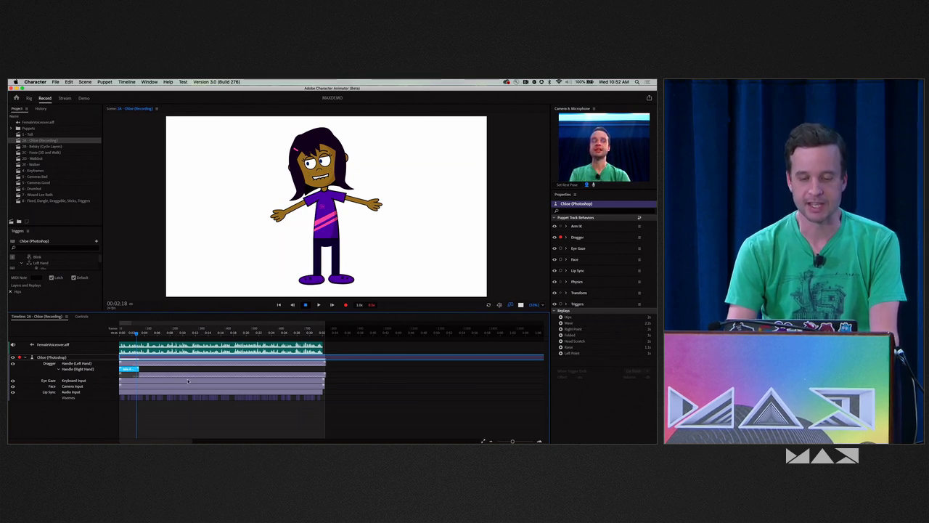
Step: Disarm Dragger, arm only the Face behavior, and record a short camera take of about 2.5 seconds starting at 00:09:15
left_click_drag(151, 335, 181, 336)
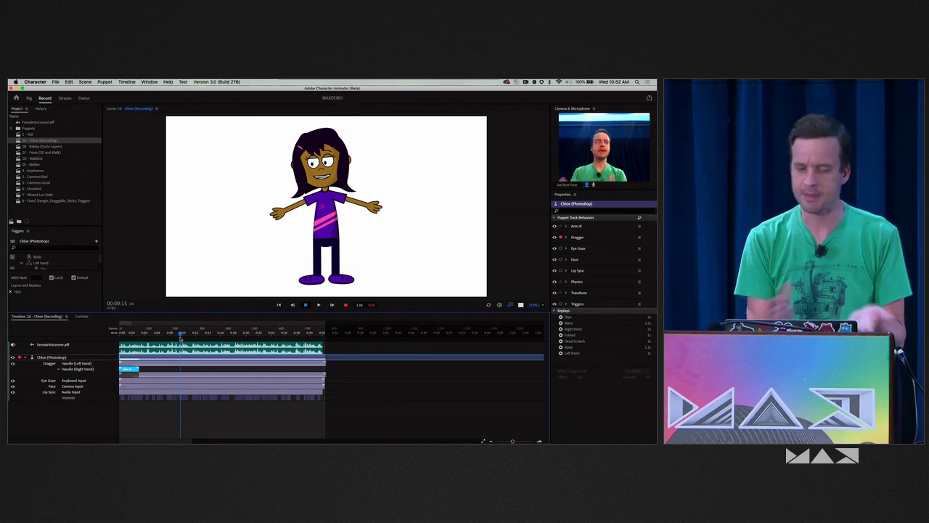
left_click(204, 379)
left_click(204, 386)
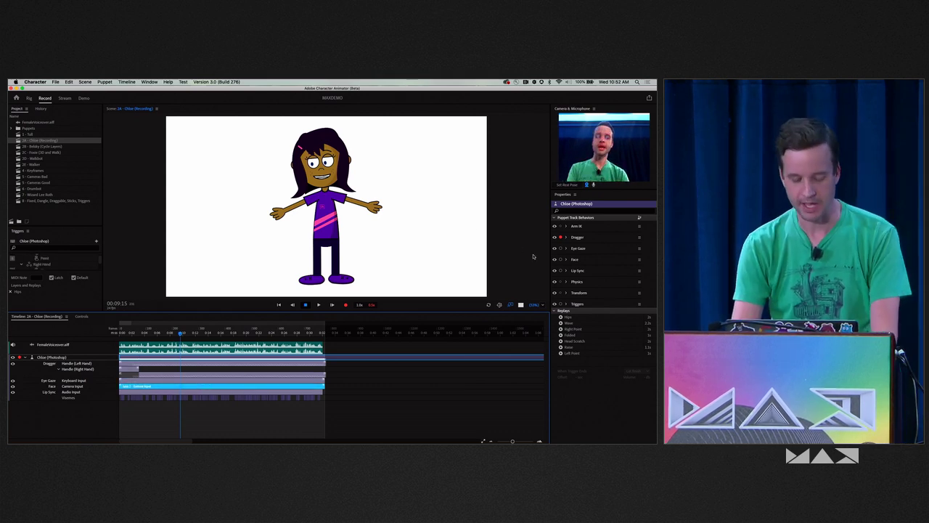
left_click(560, 237)
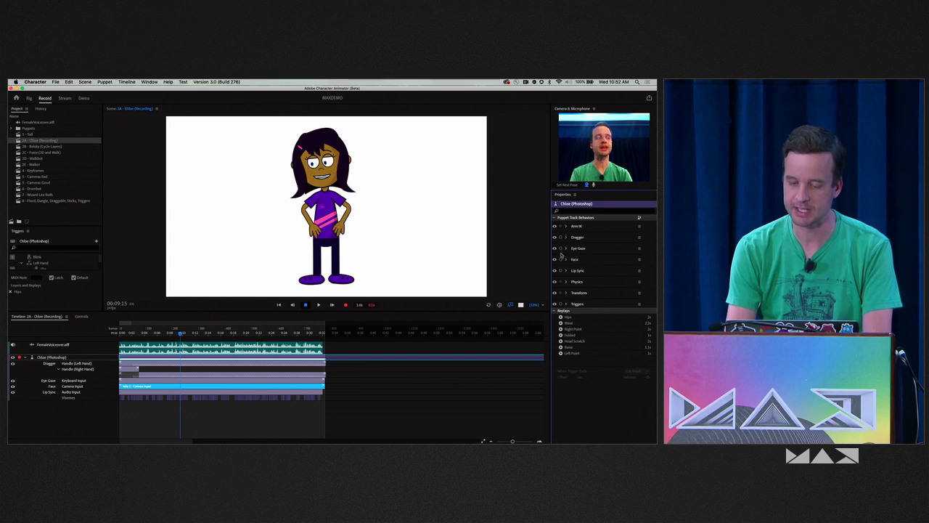
left_click(561, 260)
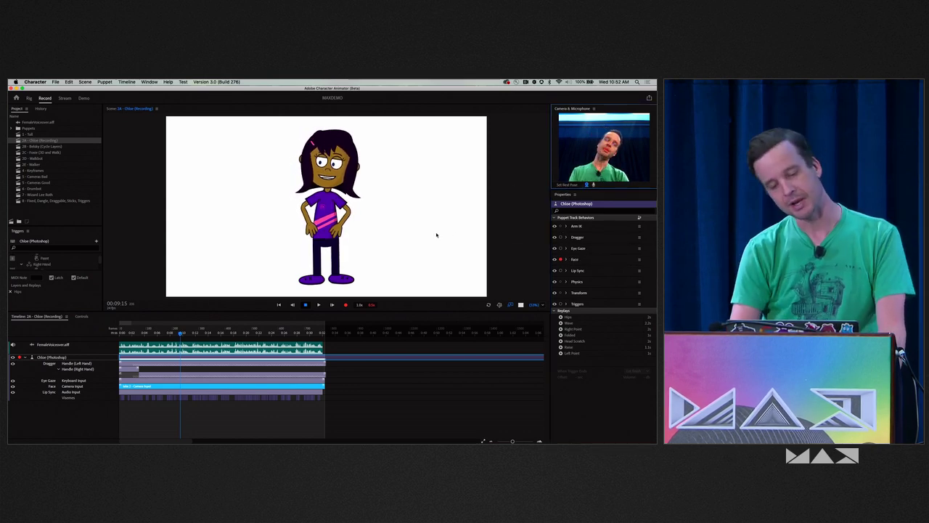
left_click(346, 306)
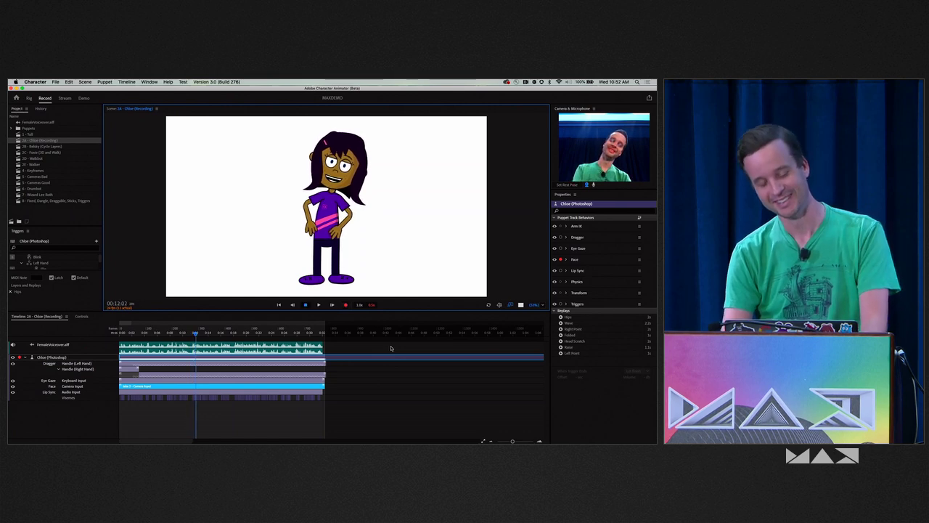
key("space")
Step: Blend both ends of the short Face take into the underlying take, and play the scene from 00:07:03 to review it
mouse_move(174, 332)
left_mouse_down()
mouse_move(184, 333)
mouse_move(173, 333)
left_mouse_up()
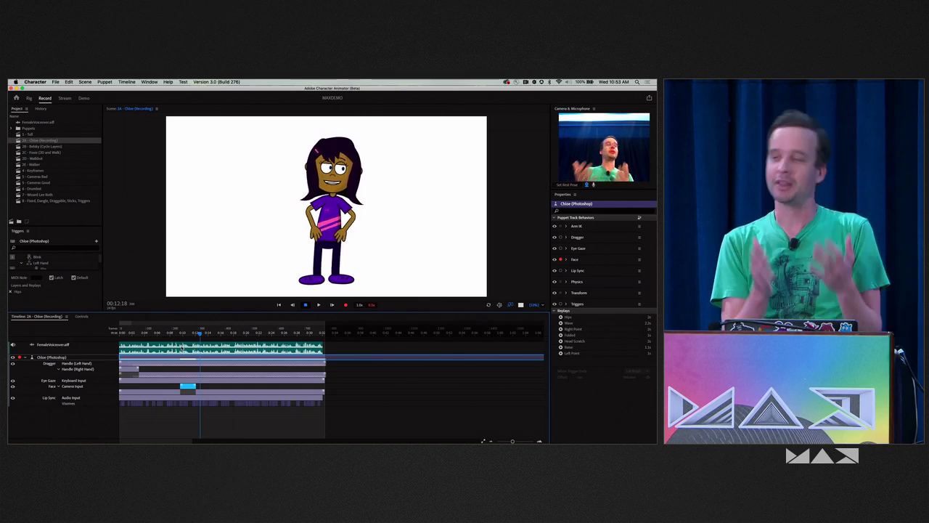
key("backslash")
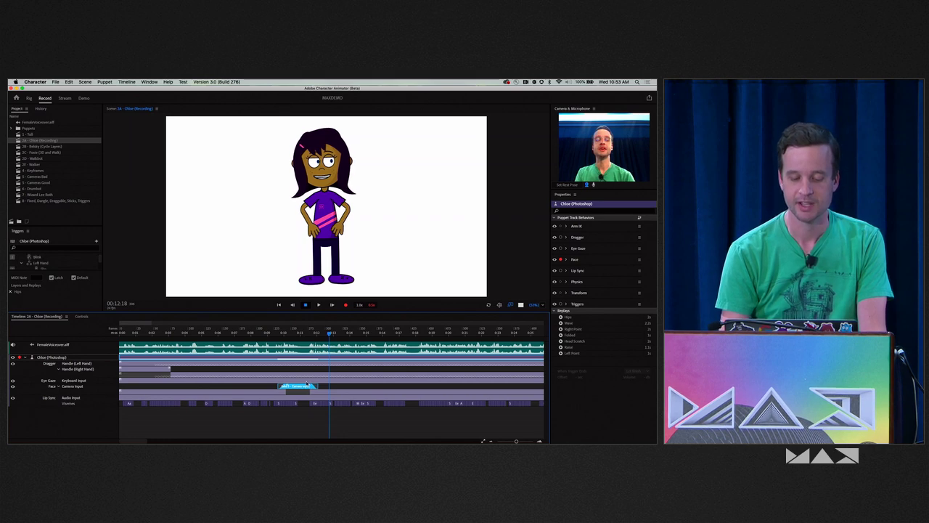
left_click(236, 332)
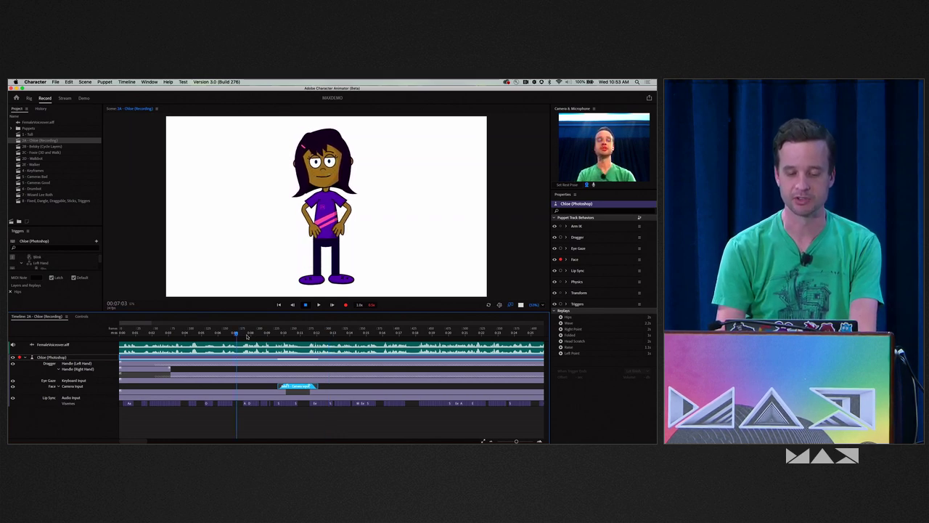
key("space")
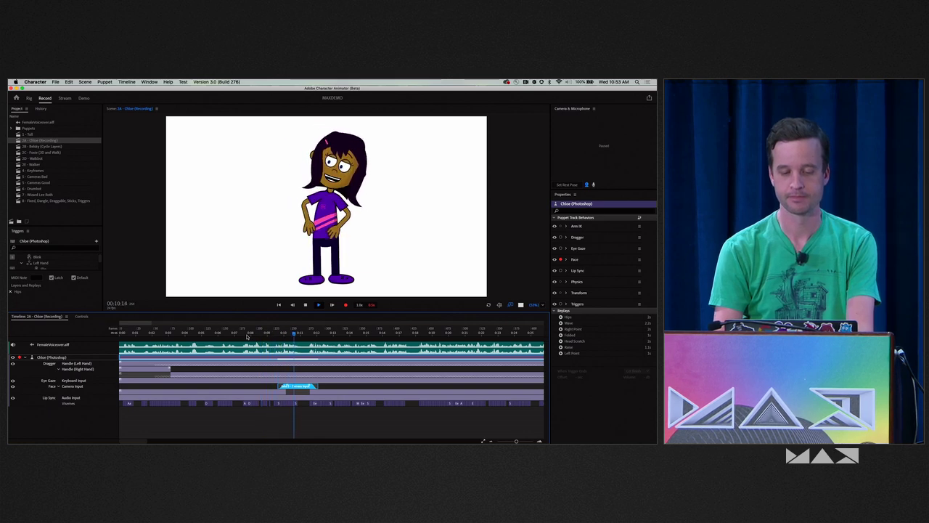
key("space")
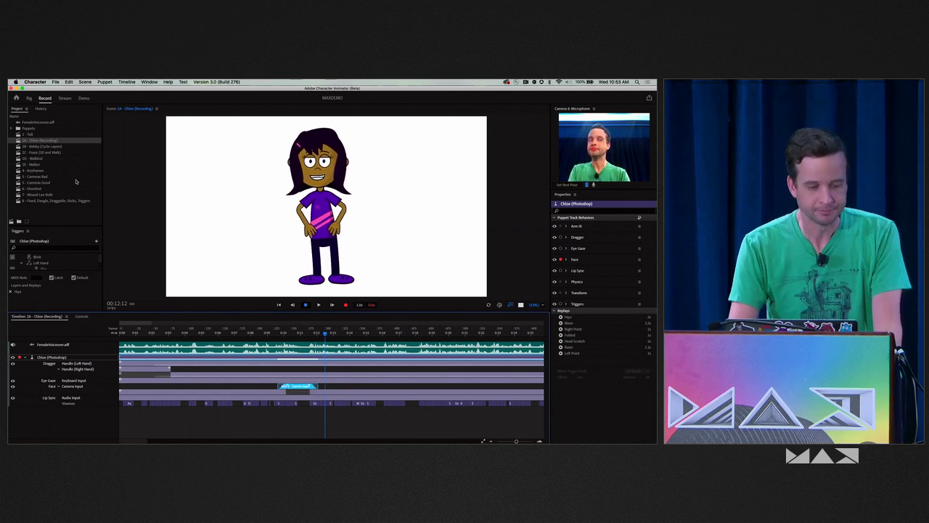
Step: Open the 2B - Belsky (Cycle Layers) scene, turn on the microphone input, and show the puppet's trigger controls
left_click(51, 148)
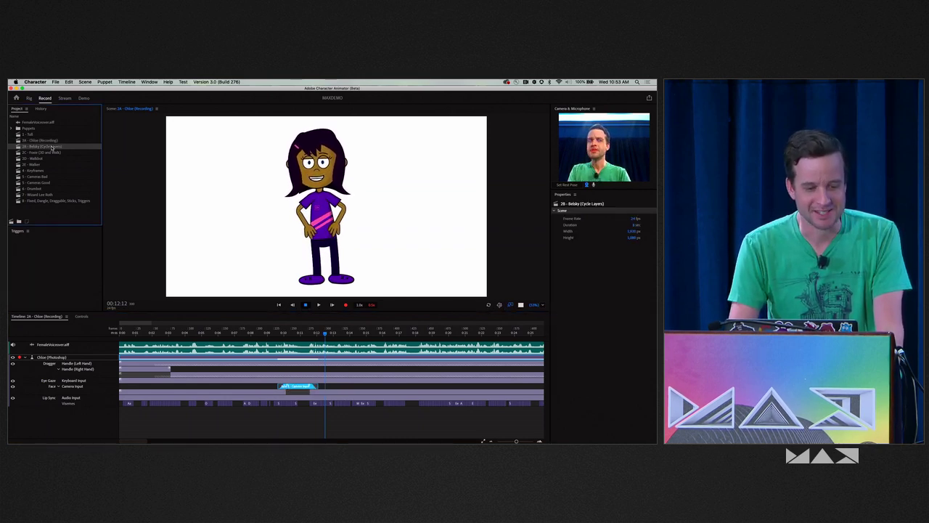
double_click(51, 148)
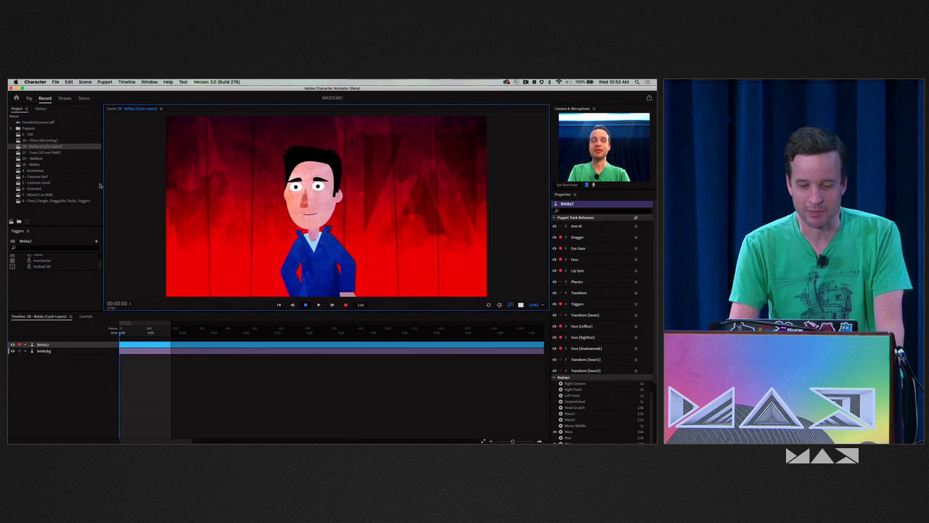
left_click(595, 186)
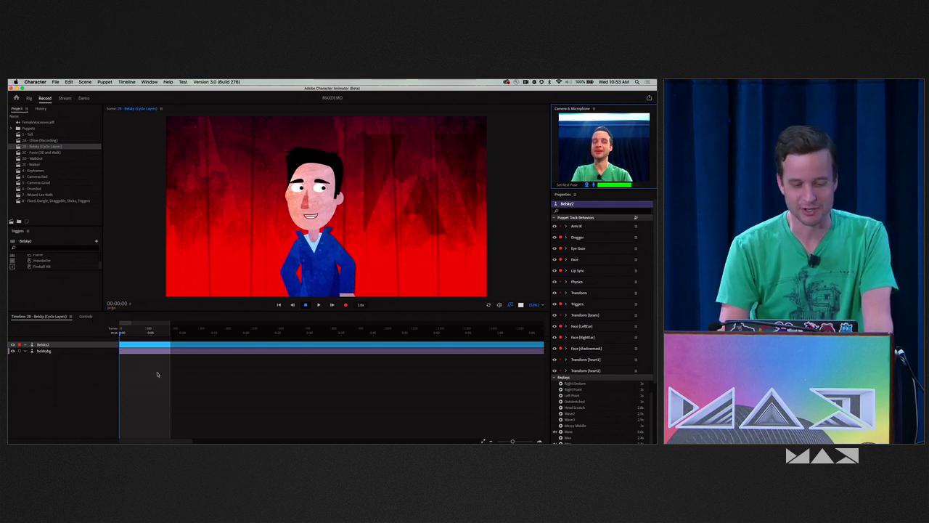
key("super+7")
Step: Try out the Belsky puppet's arm poses with the trigger controls, including Gesture Right, Outstretched and Head Scratch
left_click(26, 348)
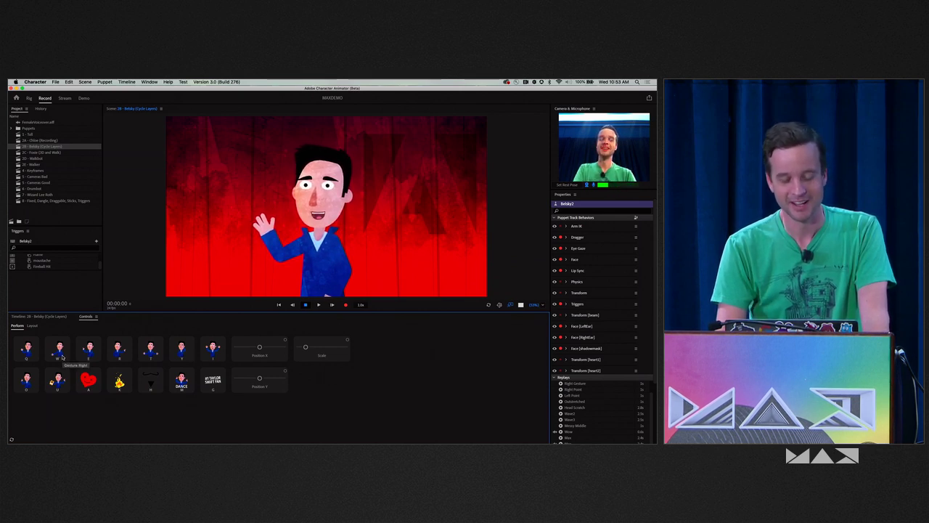
left_click(63, 356)
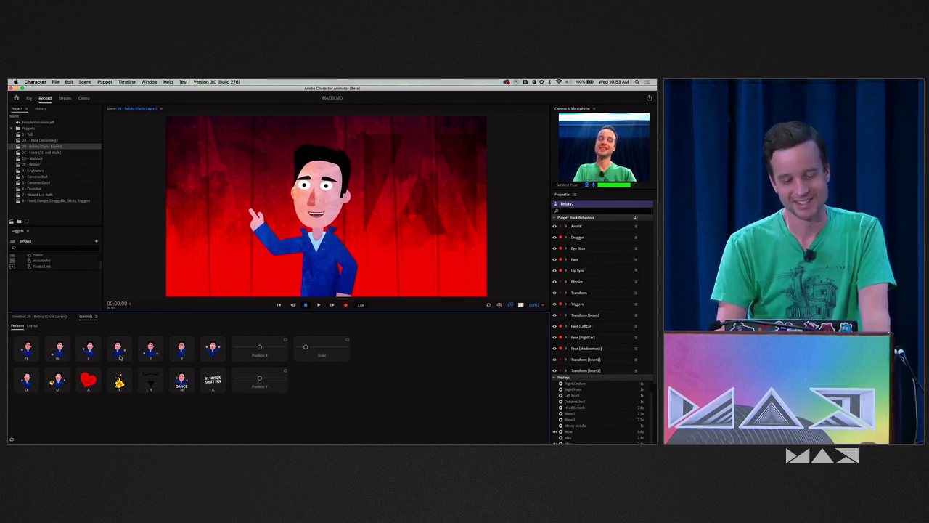
left_click(151, 357)
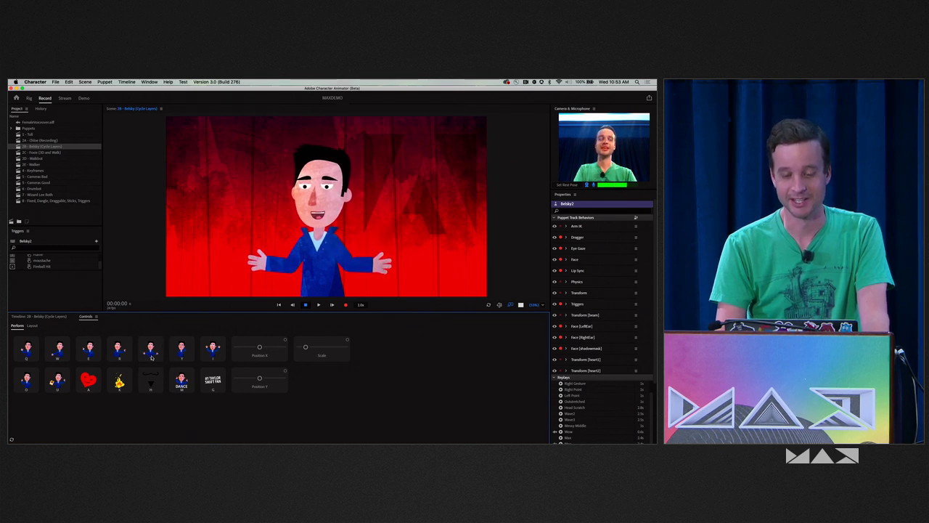
left_click(185, 355)
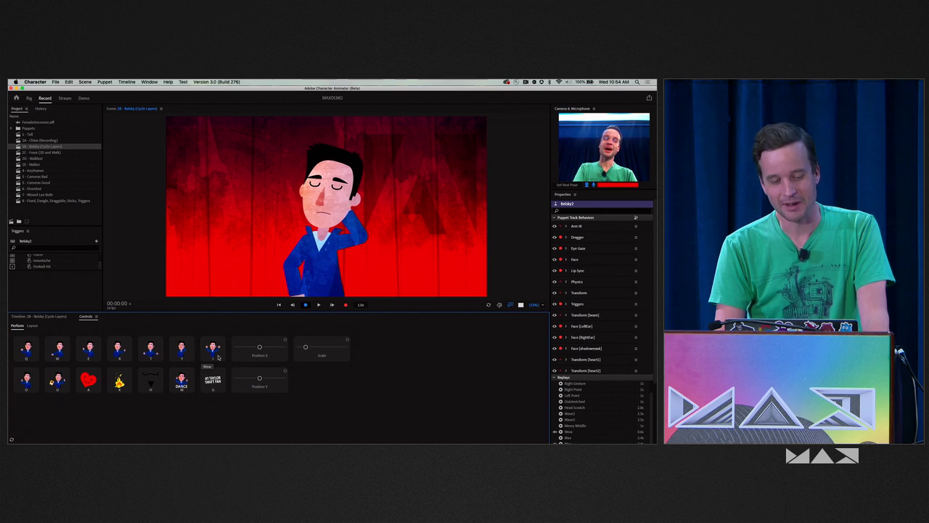
left_click(185, 356)
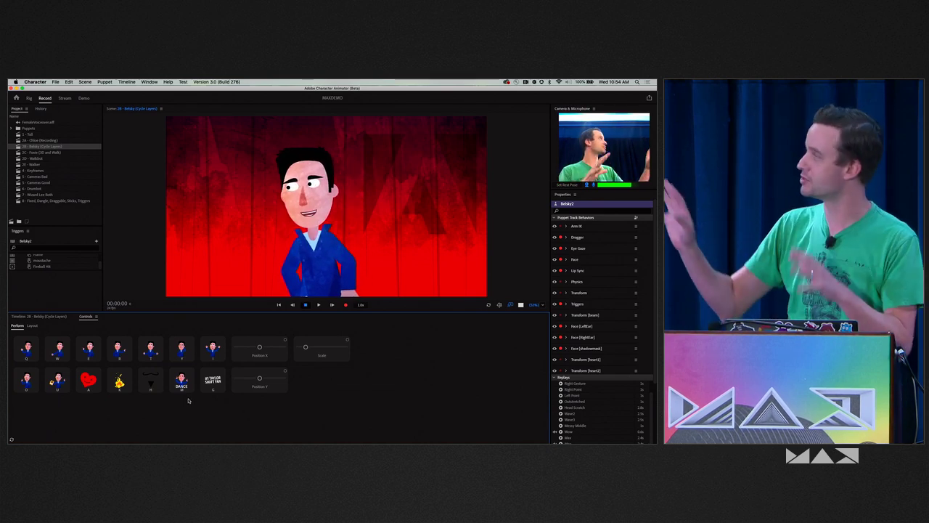
left_click(245, 273)
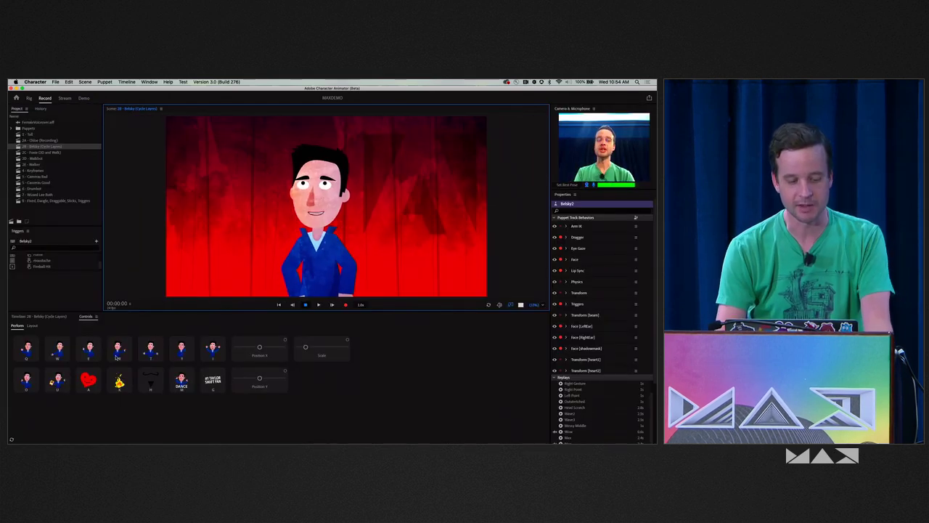
left_click(28, 348)
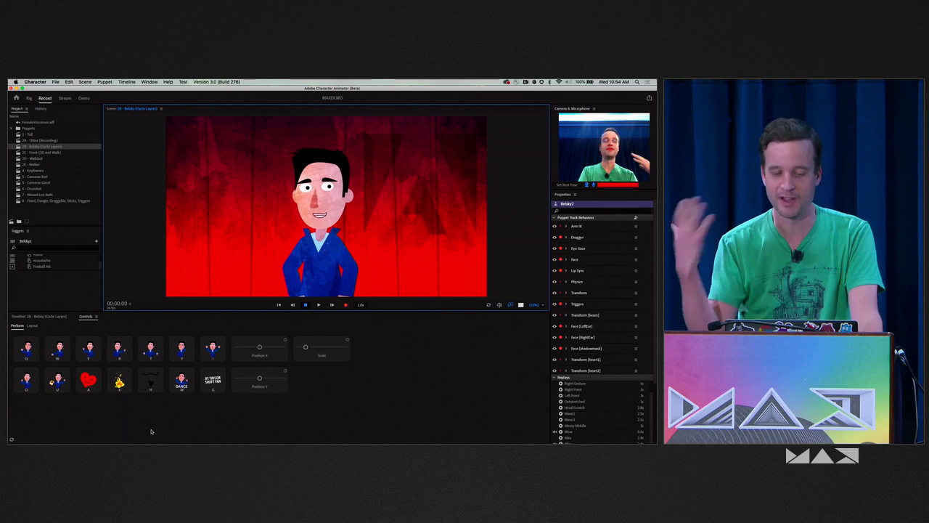
Step: Try out the Belsky puppet's Messy Middle, Supernova, moustache, Headfire, Dance and taylor triggers, finishing with Headfire active
left_click(60, 384)
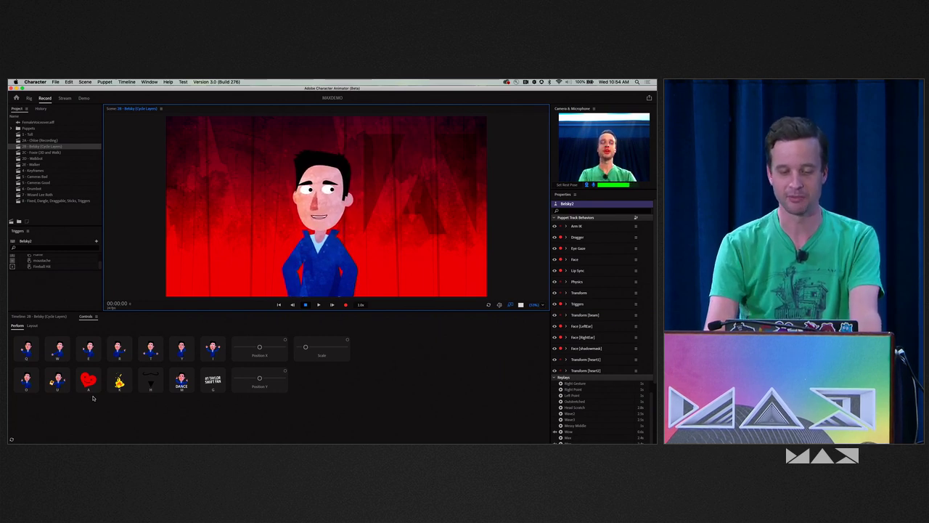
left_click(91, 386)
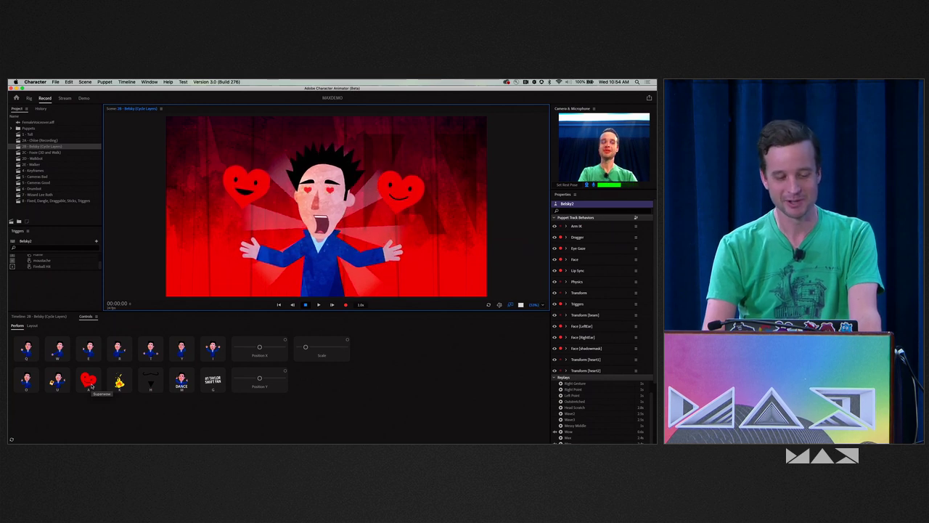
left_click(151, 387)
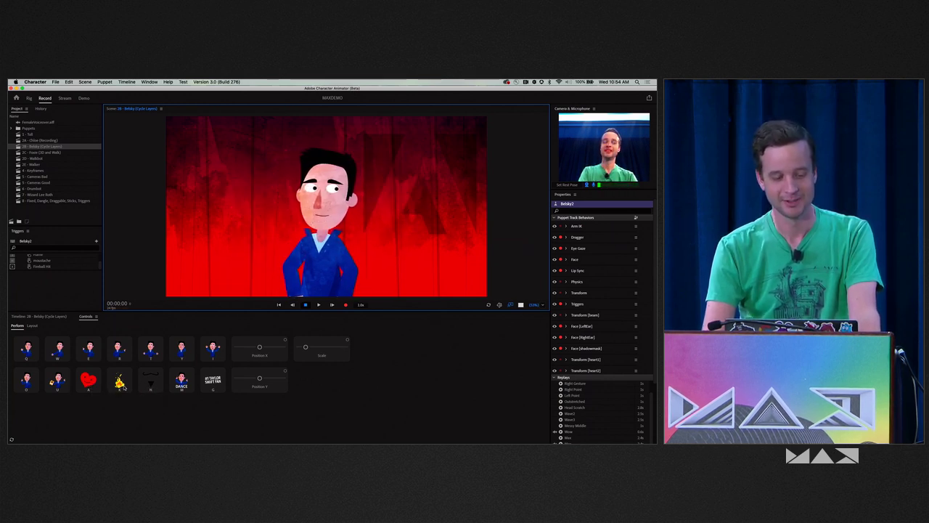
left_click(122, 384)
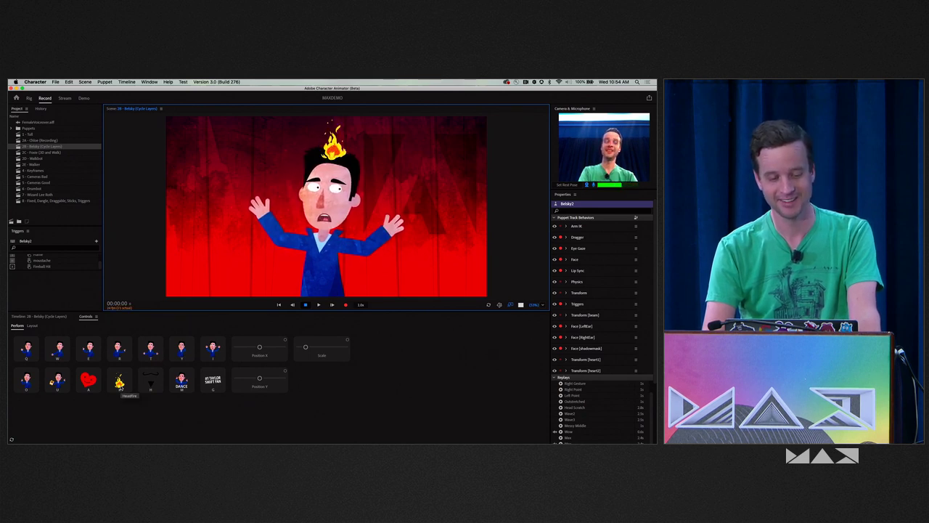
left_click(120, 384)
left_click(182, 383)
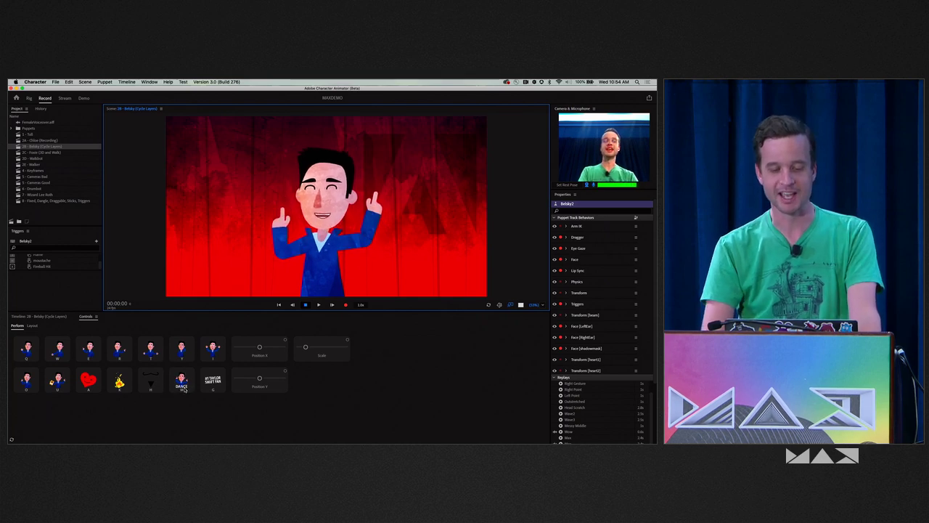
left_click(183, 387)
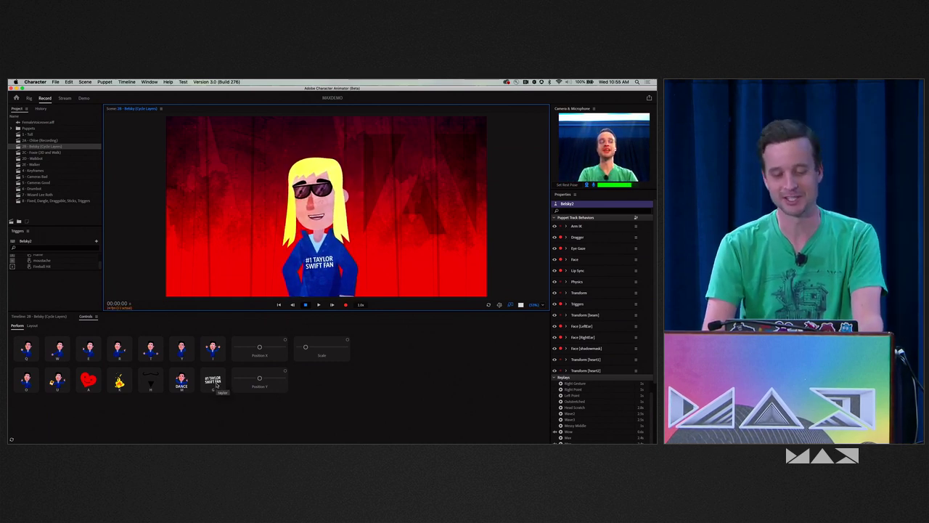
left_click(215, 387)
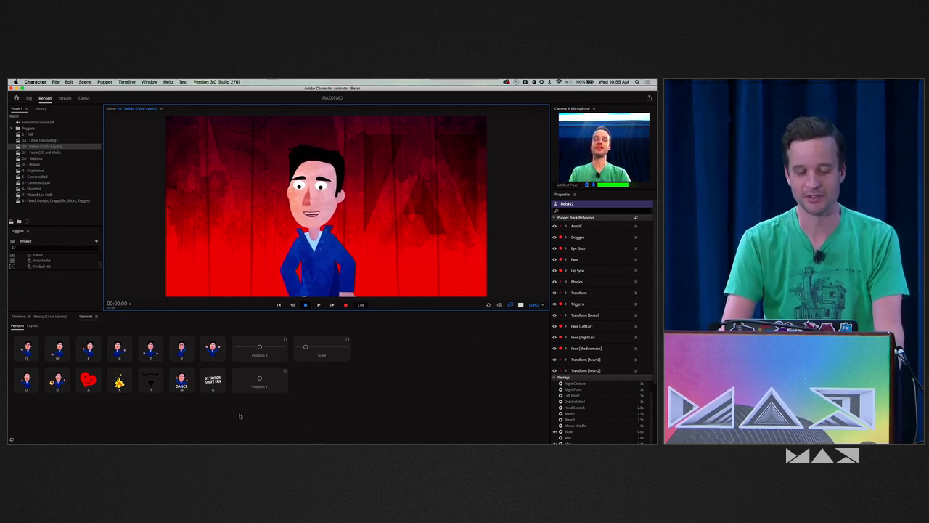
left_click(125, 385)
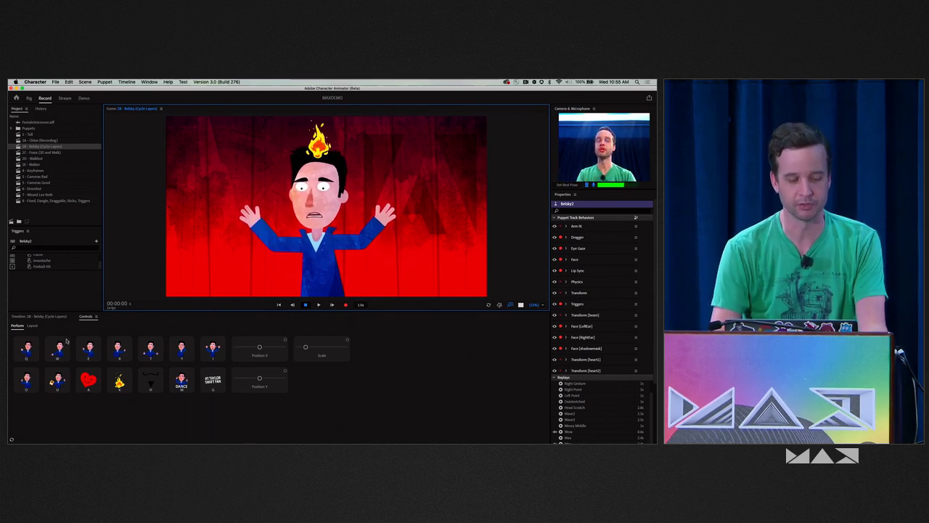
Step: Open the Belsky2 puppet for rigging and cycle its canvas background to the light transparency checkerboard
left_click(40, 317)
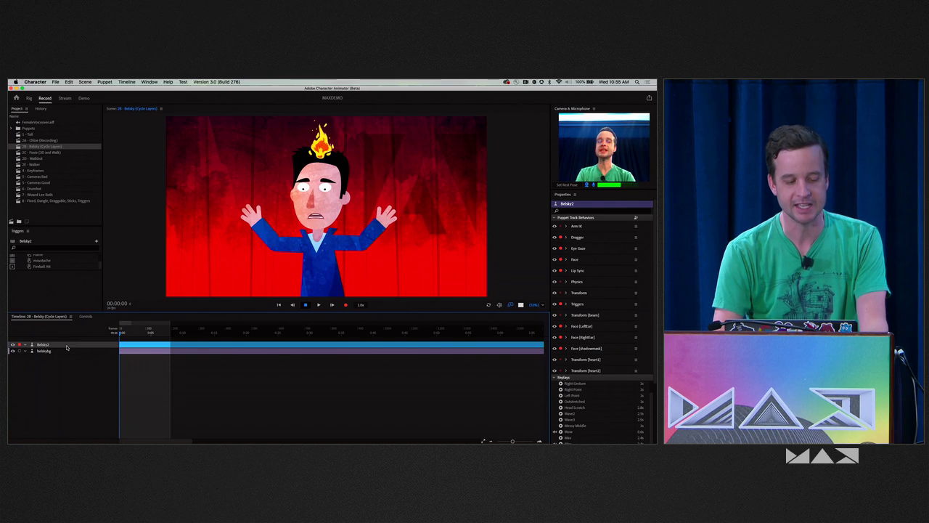
double_click(66, 350)
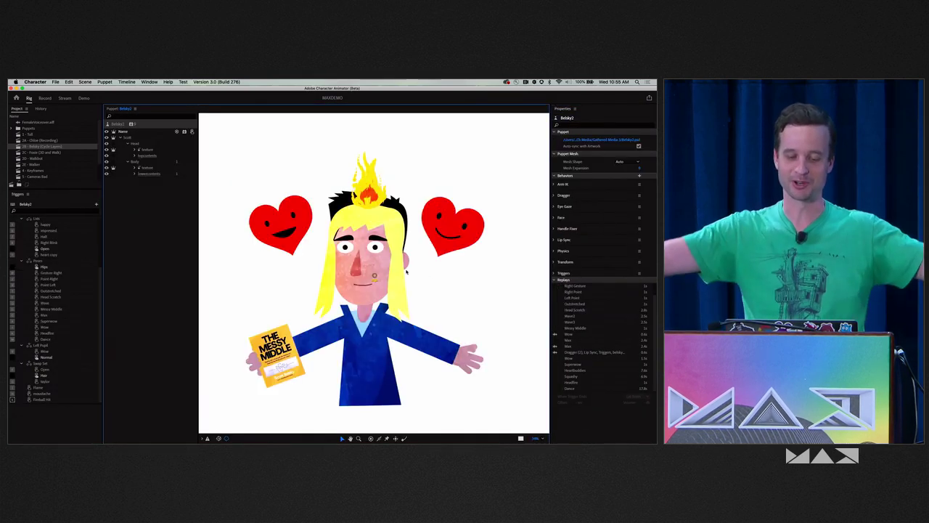
left_click(521, 438)
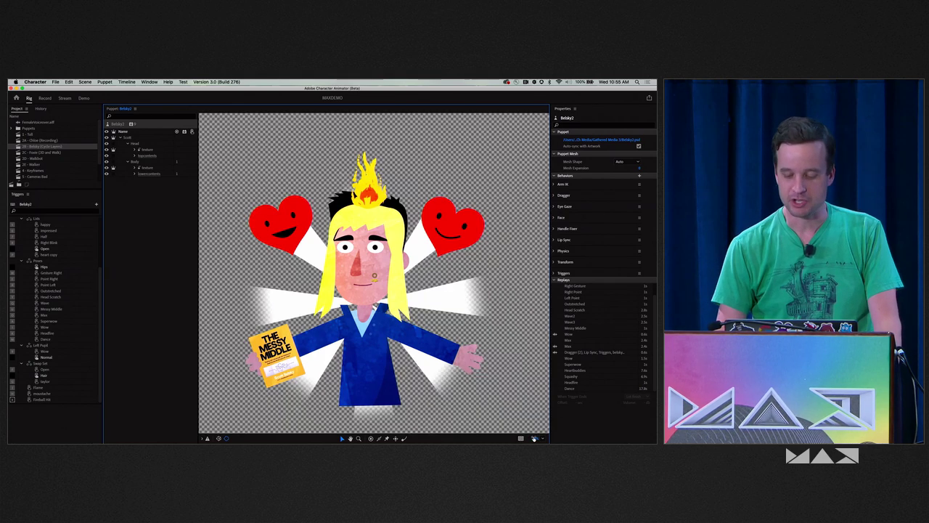
left_click(521, 438)
left_click(520, 438)
left_click(520, 438)
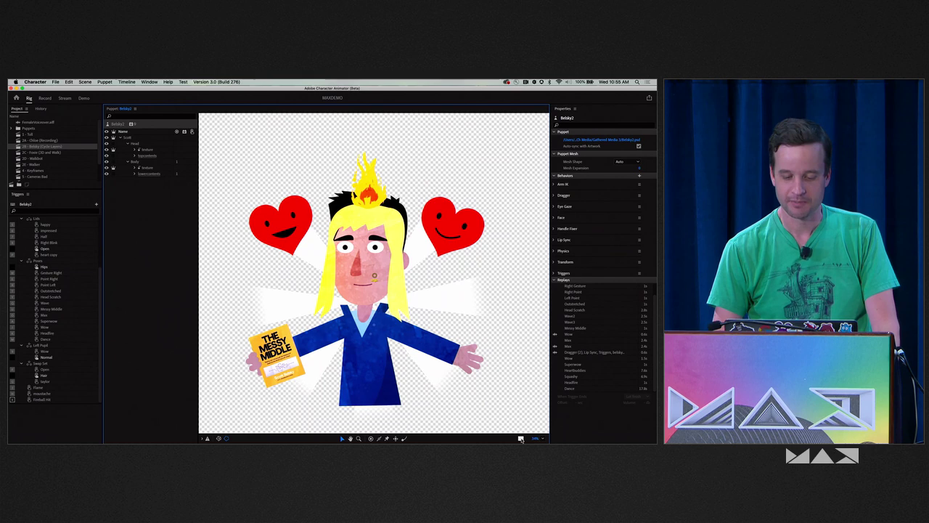
Step: Open the head's Flame group in the Belsky2 puppet and examine its frame layers, Cycle Layers settings and the behaviors available to add
left_click(135, 157)
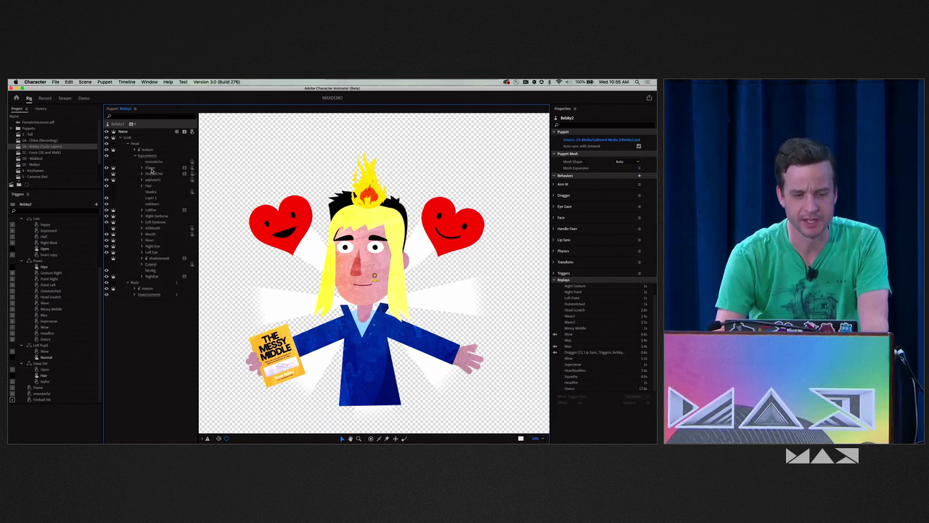
left_click(152, 168)
double_click(152, 168)
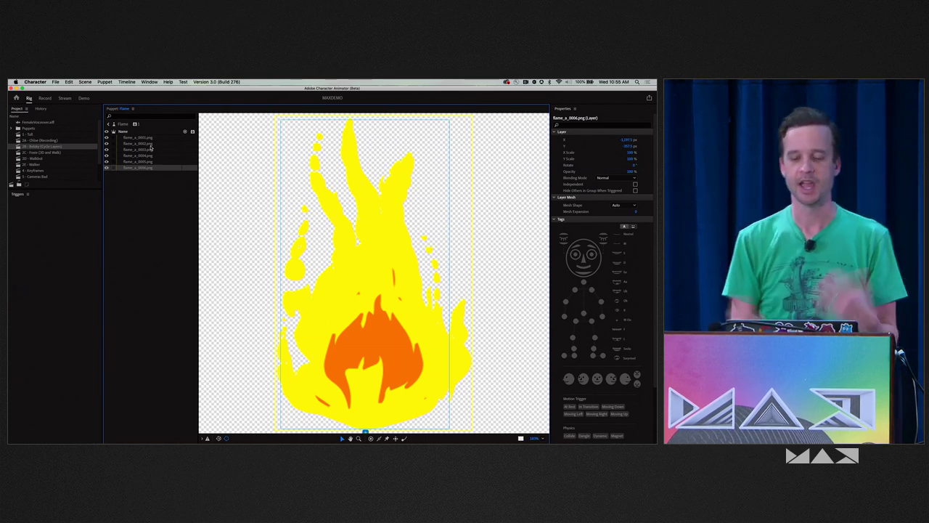
left_click(162, 124)
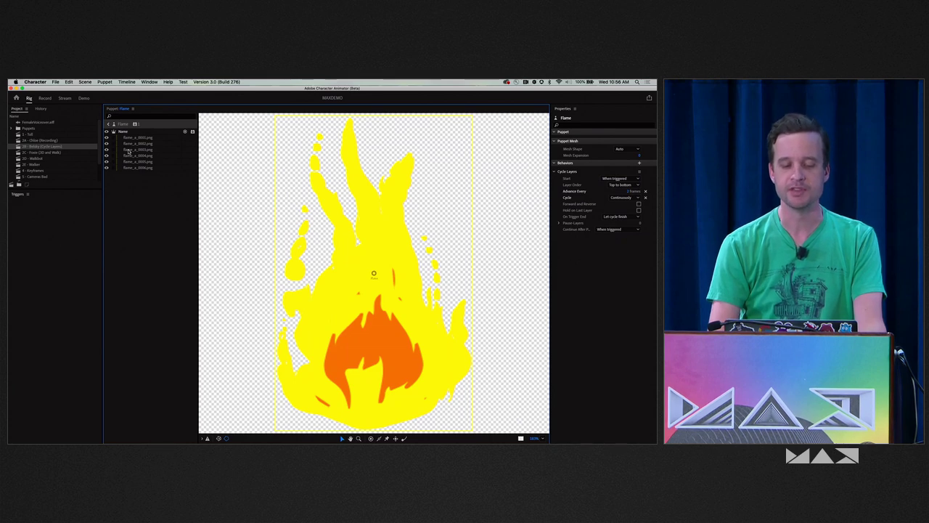
left_click(639, 164)
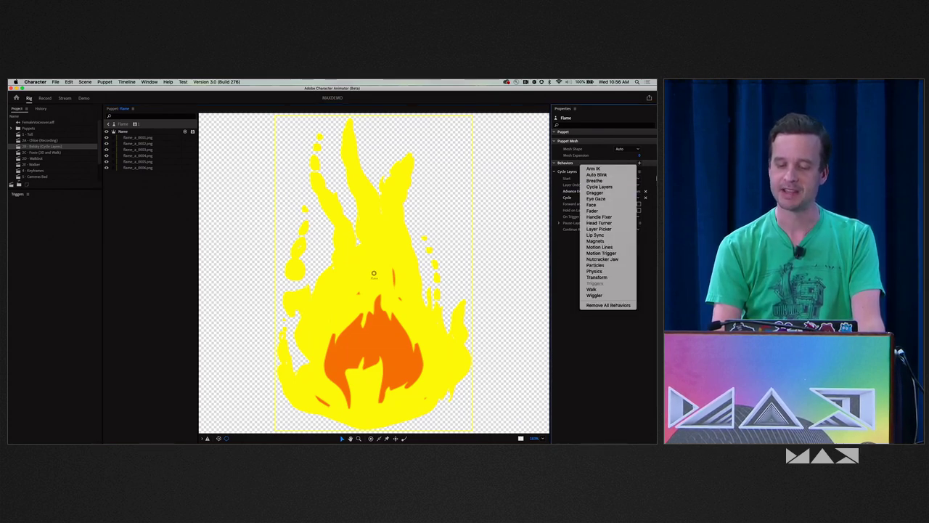
left_click(632, 187)
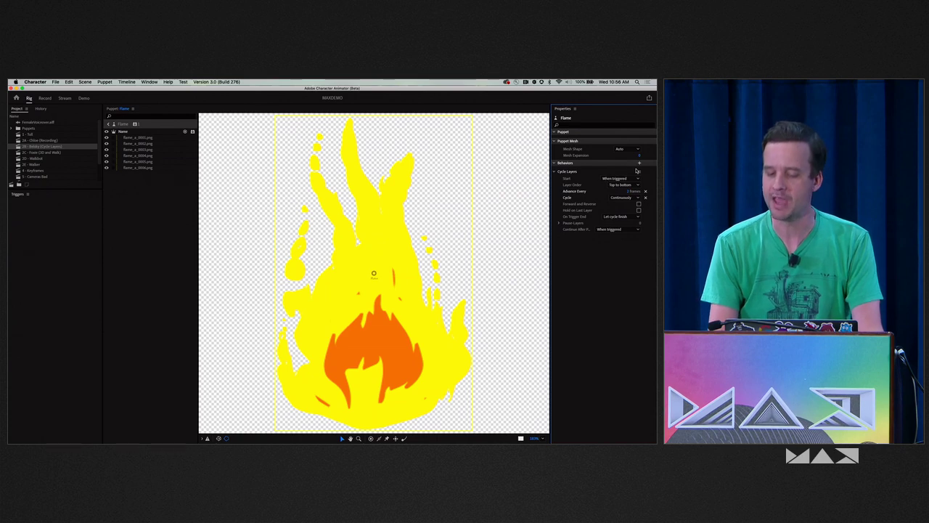
left_click(639, 165)
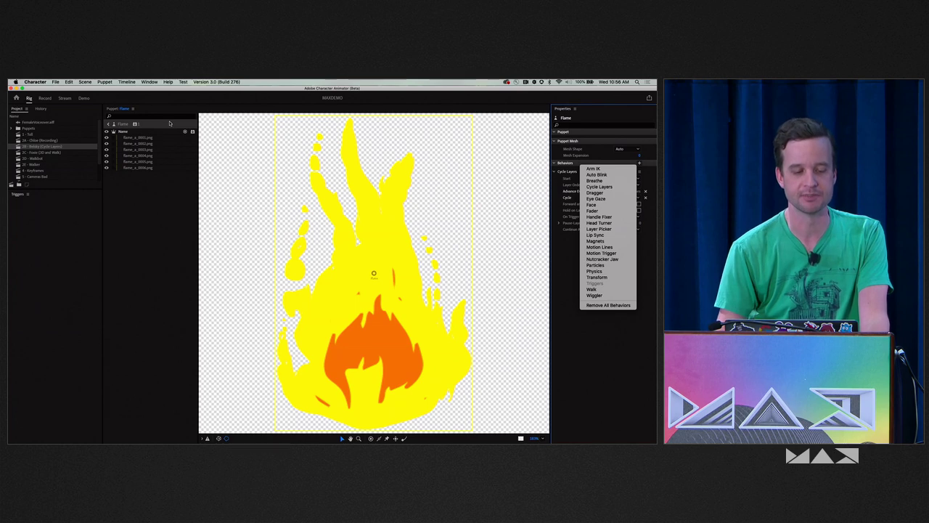
Step: Open the 2C - Foxie (3D and Walk) scene, set the rest pose, and try walking Foxie to the left in an enlarged scene view
double_click(60, 152)
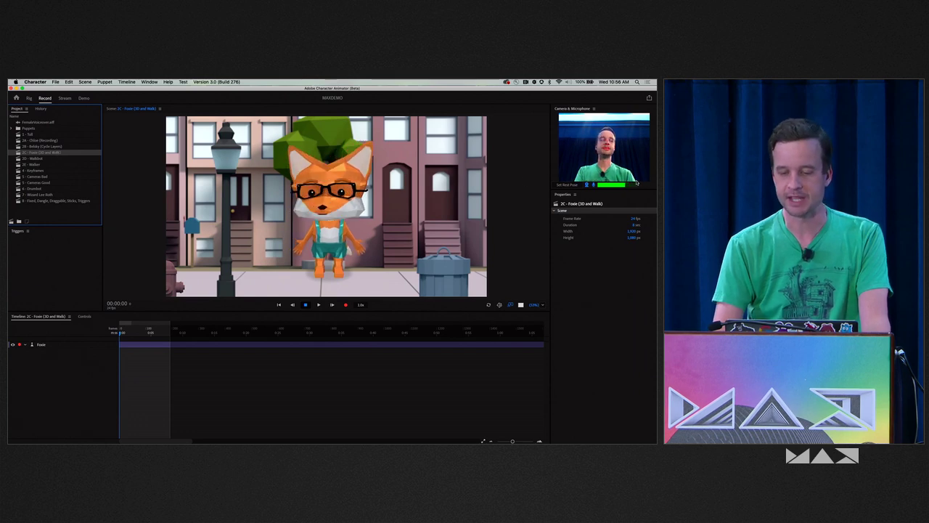
left_click(571, 184)
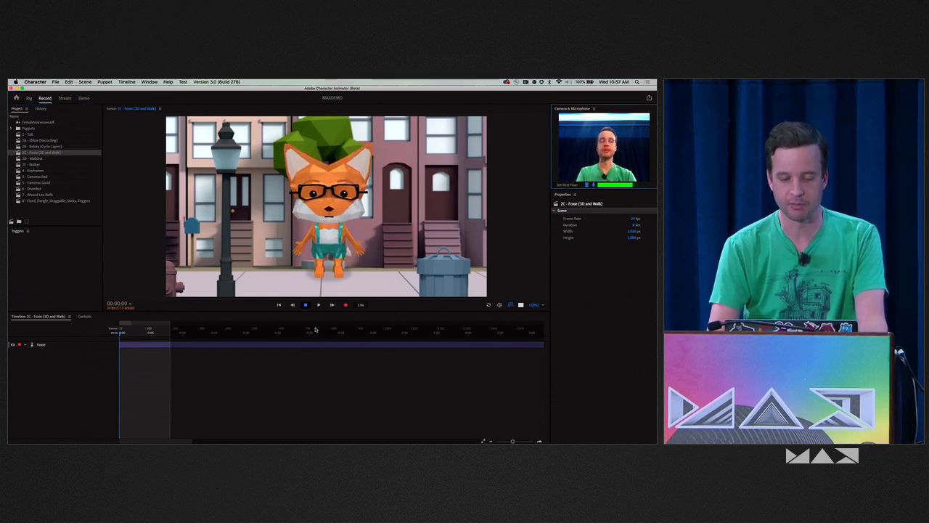
left_click_drag(326, 310, 327, 352)
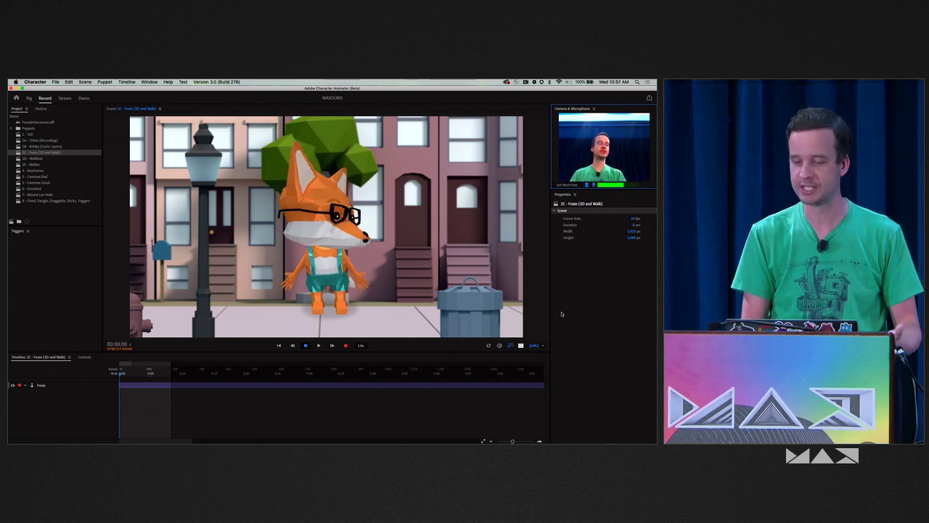
key("Left")
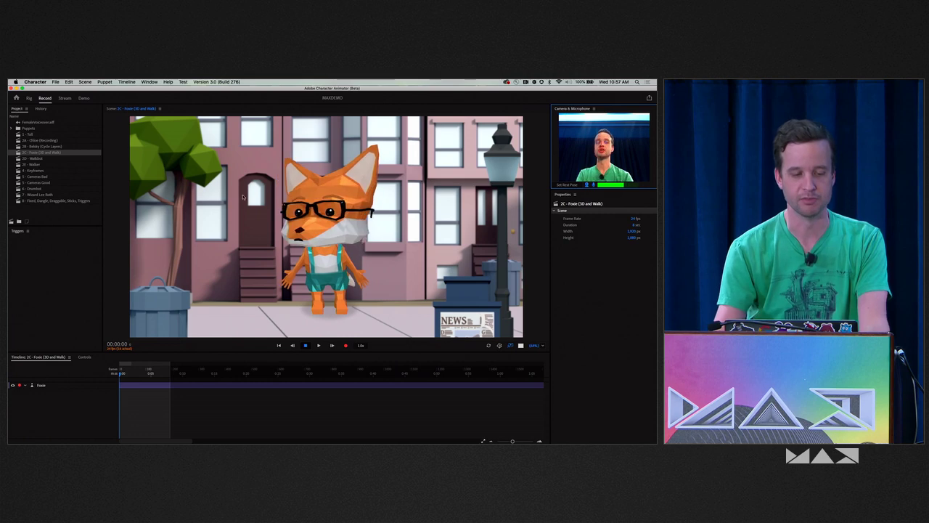
Step: Open the Walkbot puppet from the 2D - Walkbot scene for rigging and add the Walk behavior to it
double_click(40, 159)
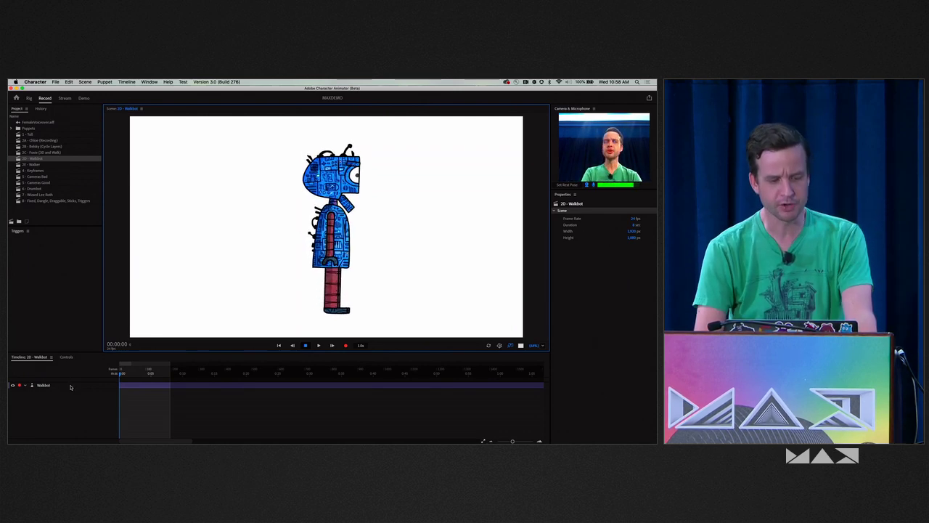
double_click(70, 386)
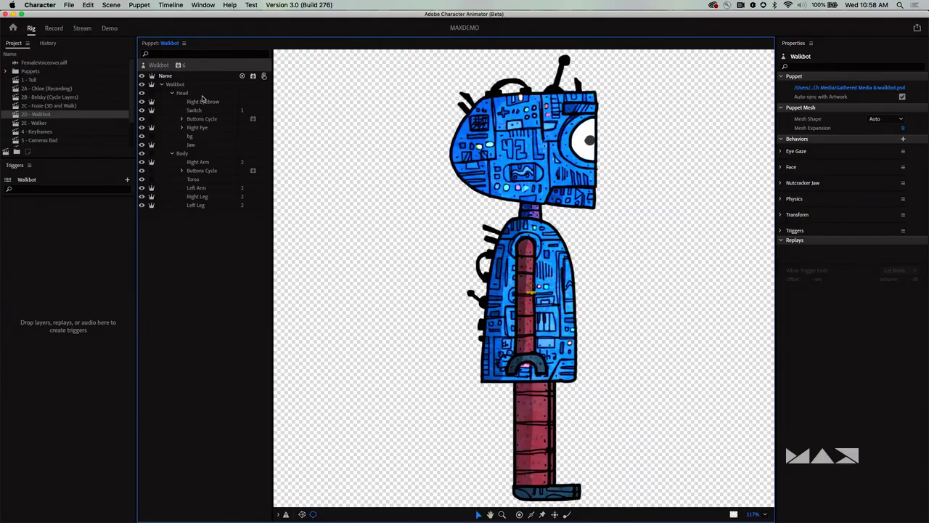
left_click(178, 66)
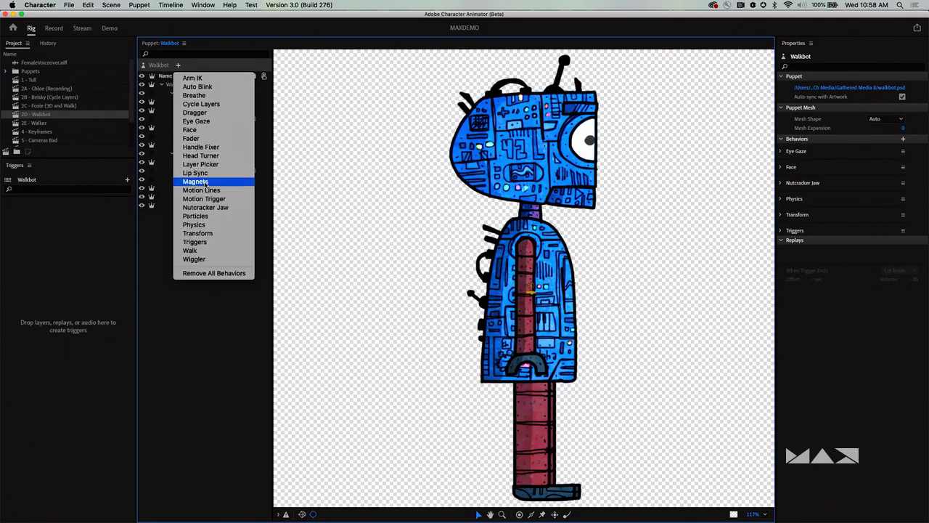
left_click(215, 250)
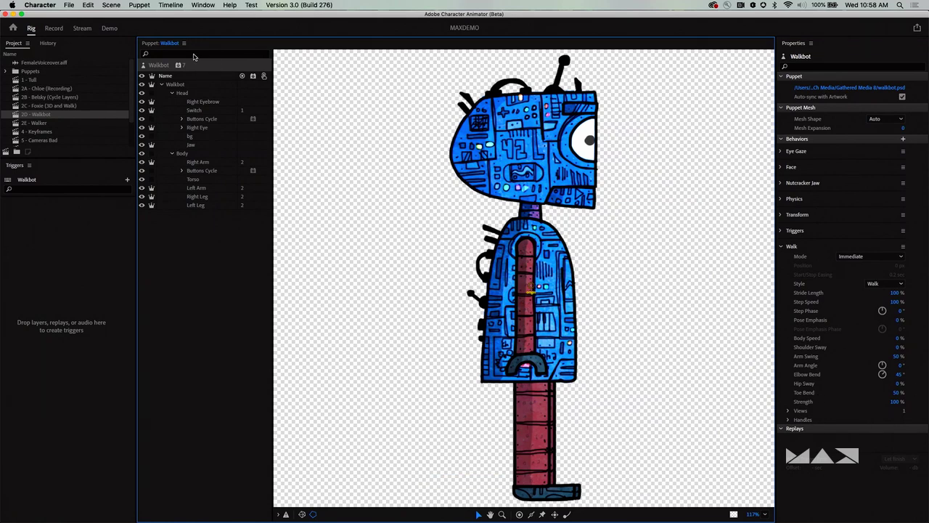
Step: Add the Neck tag to the existing Head handle on Walkbot's Head group
left_click(205, 94)
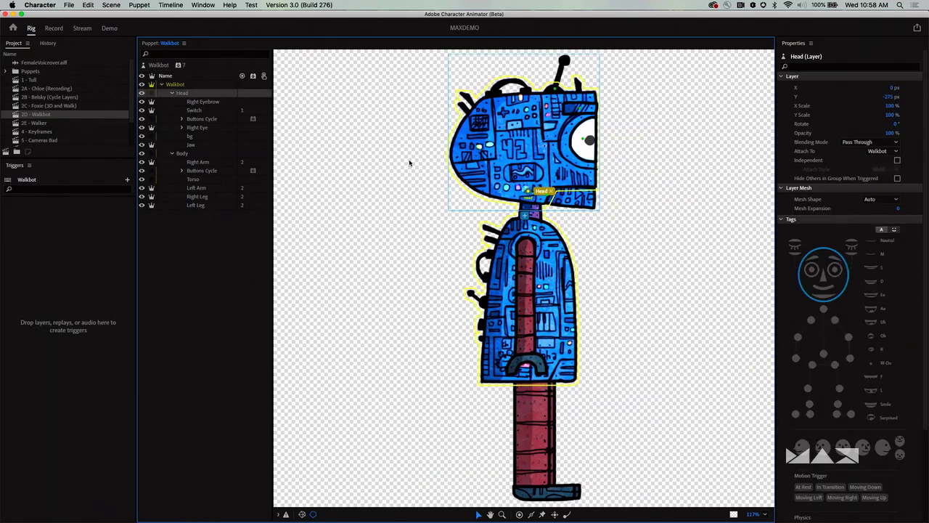
left_click(528, 192)
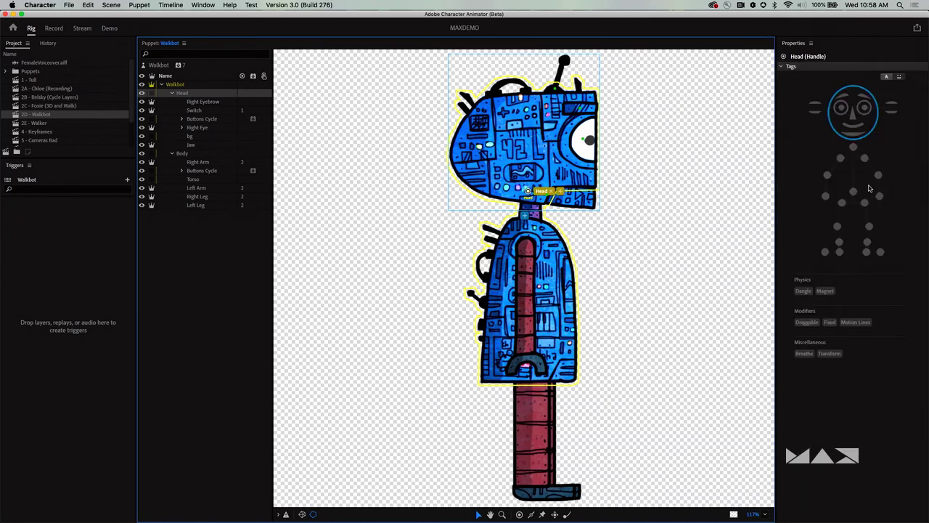
left_click(854, 150)
left_click(855, 149)
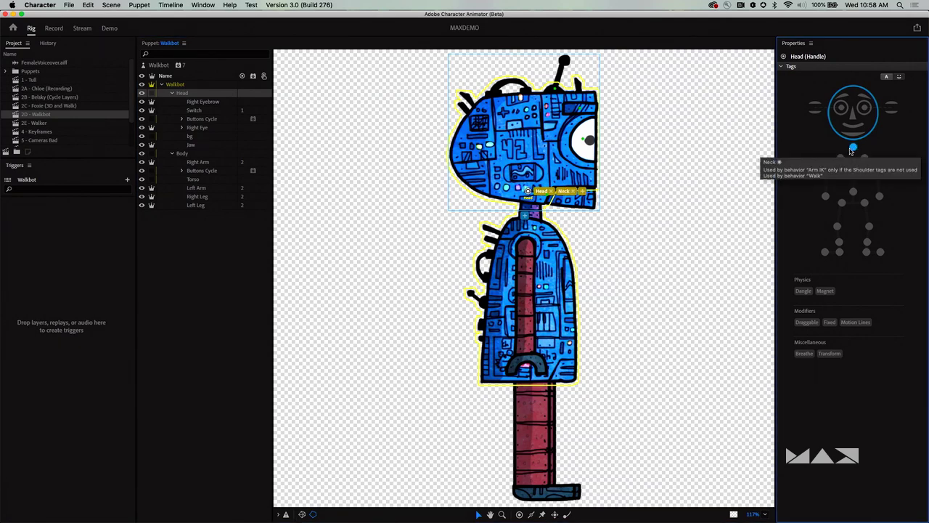
Step: Add handles to Walkbot's Body group tagged Right Shoulder and Left Shoulder at the arm's top, and Waist at the lower torso
left_click(207, 154)
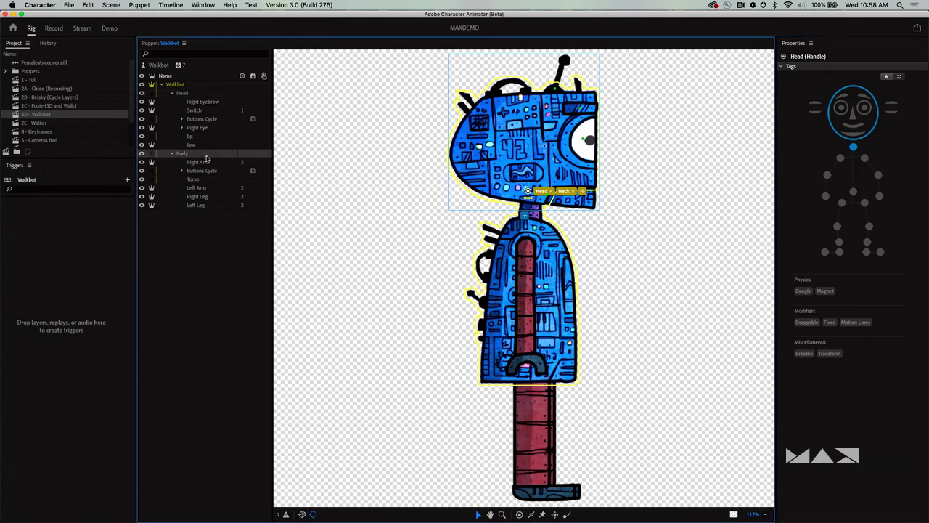
left_click(520, 514)
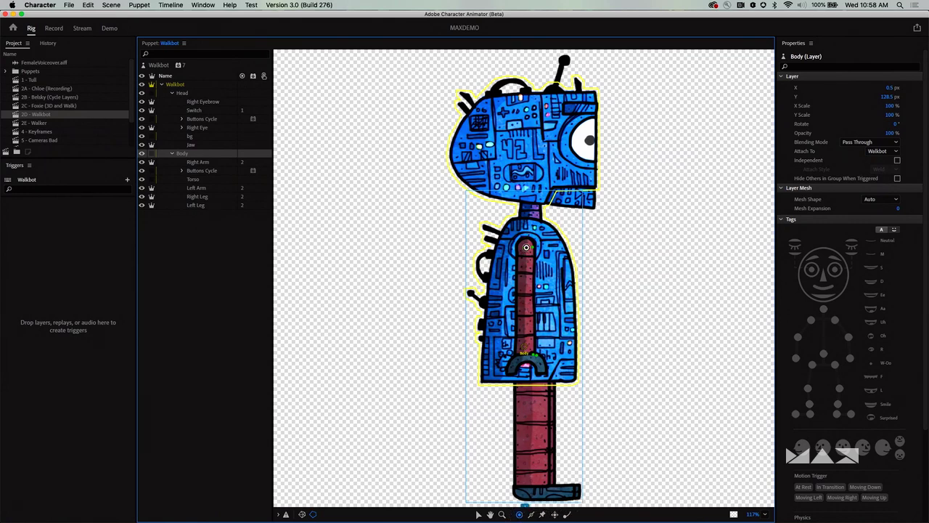
left_click(527, 247)
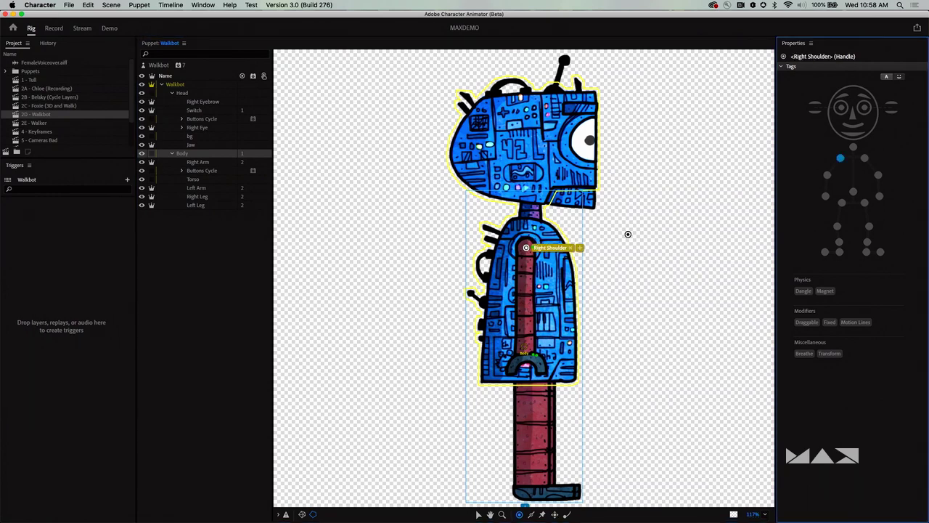
left_click(866, 161)
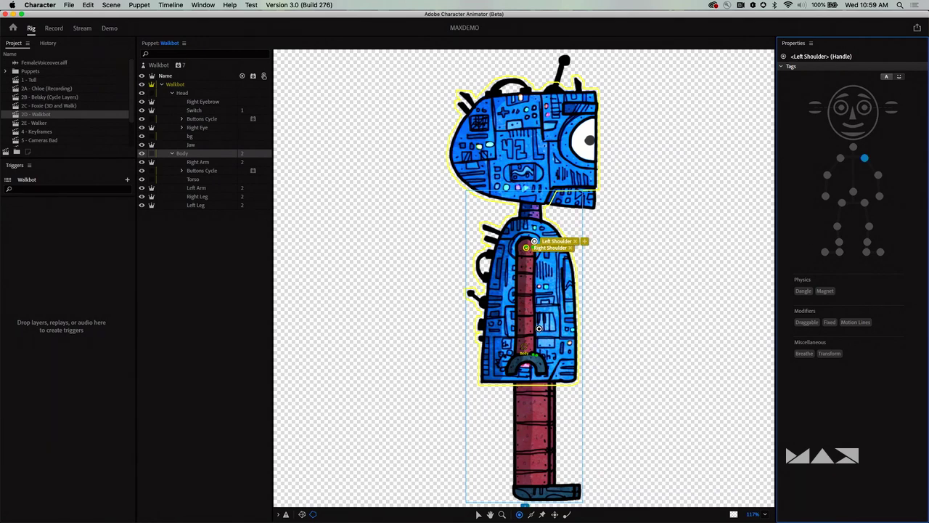
left_click(853, 193)
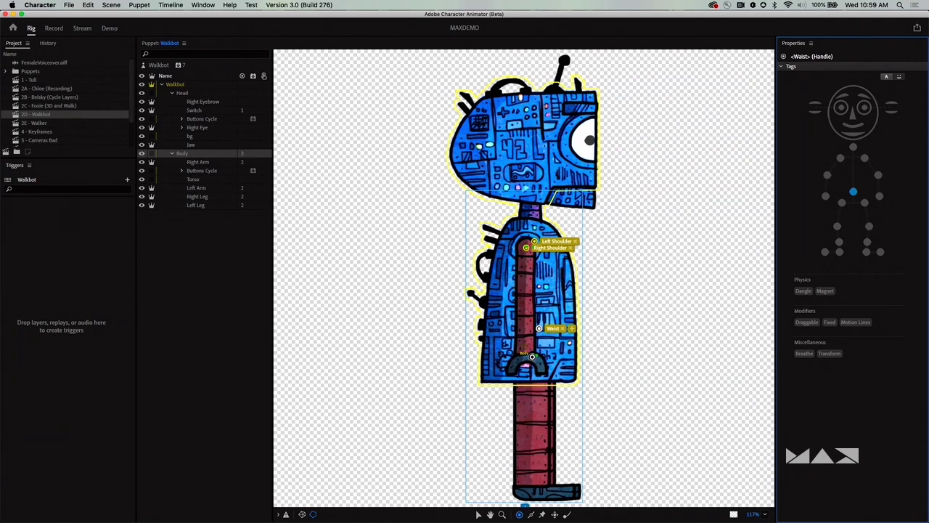
Step: Add two handles near the tops of the legs on the Body group and tag them Right Hip and Left Hip
left_click(532, 357)
left_click(842, 205)
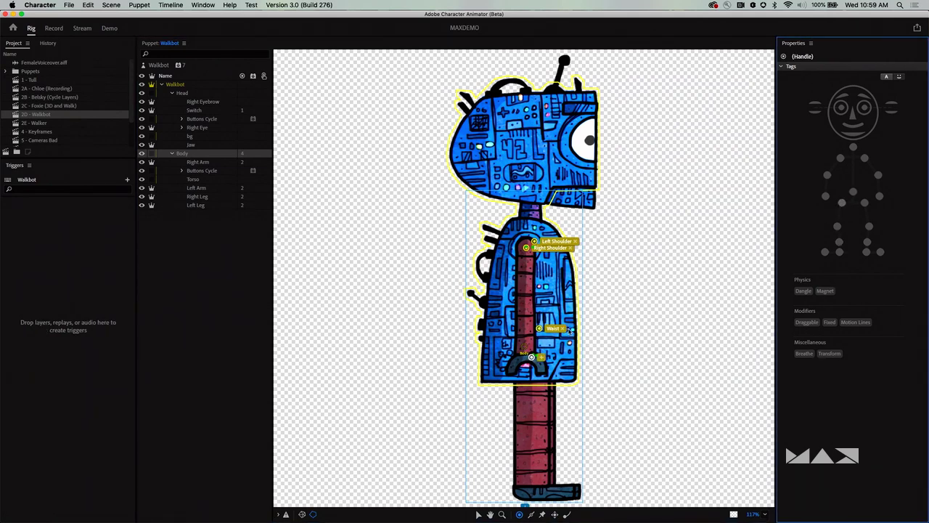
left_click(540, 367)
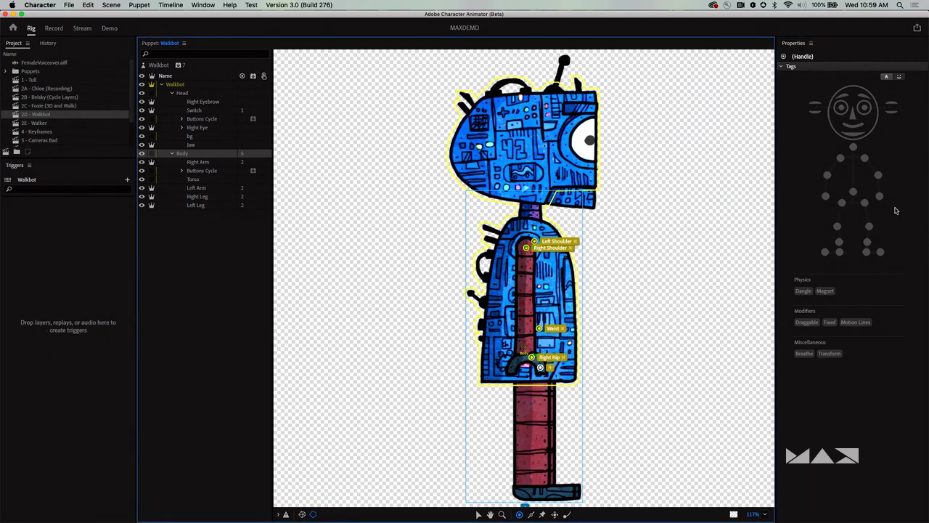
left_click(866, 205)
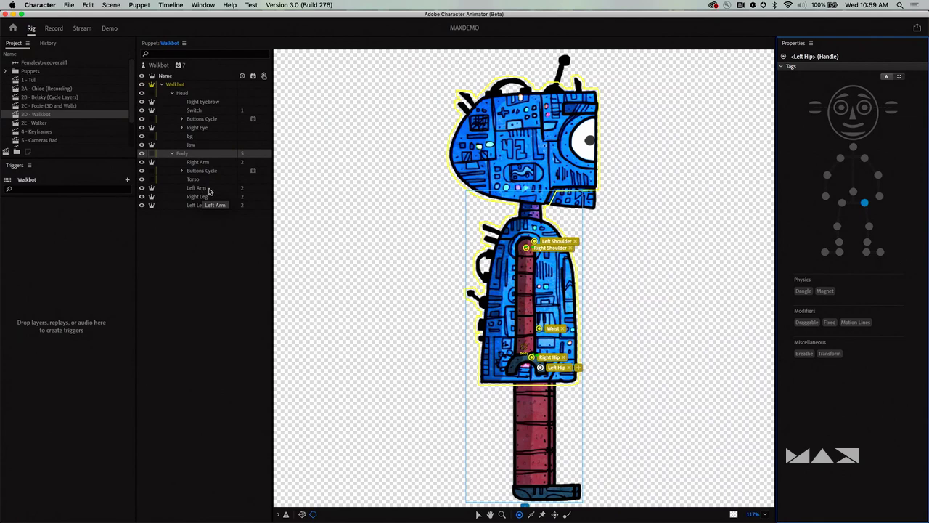
Step: Add handles to the Right Leg layer for the Right Knee at mid-leg and the Right Ankle just above the foot
left_click(207, 190)
left_click(199, 196)
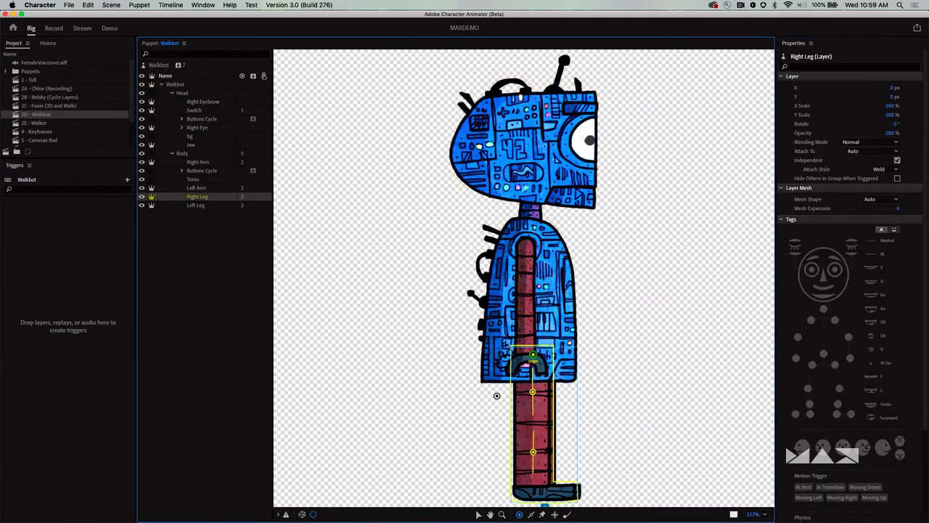
left_click(534, 422)
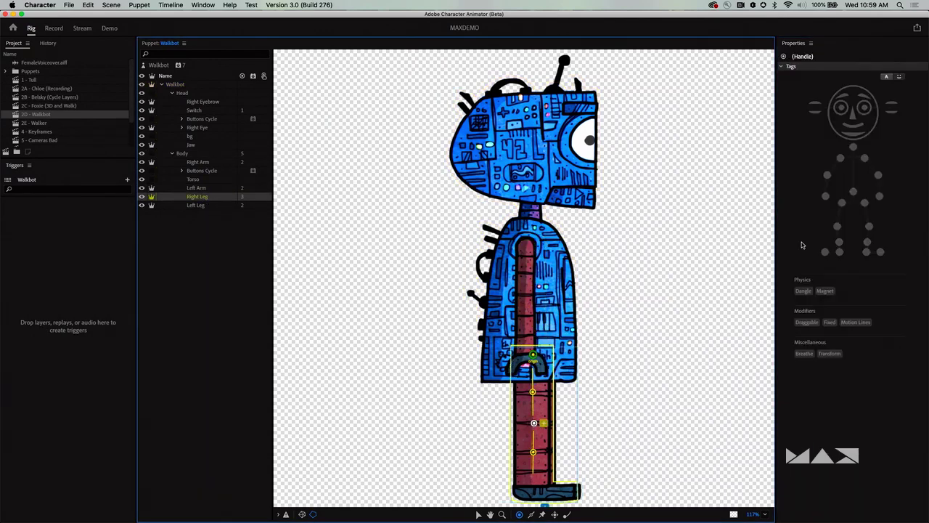
left_click(841, 234)
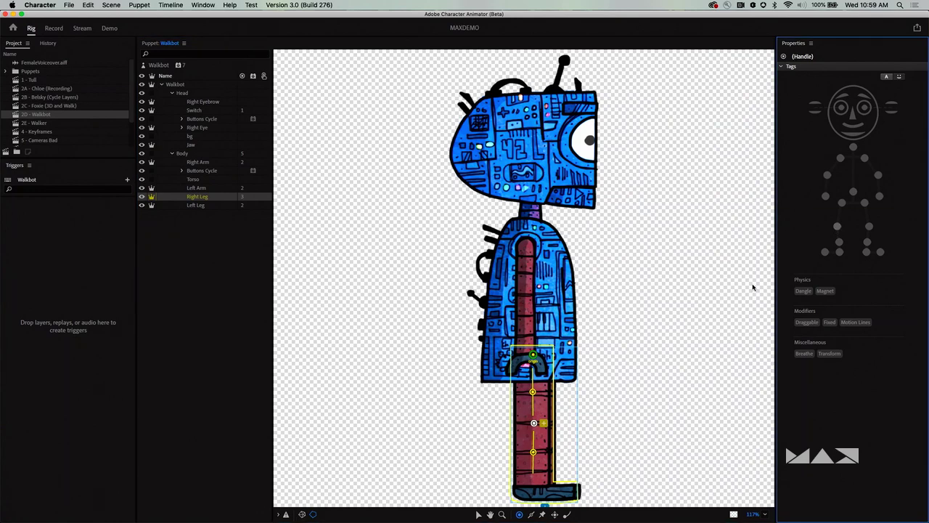
left_click(534, 479)
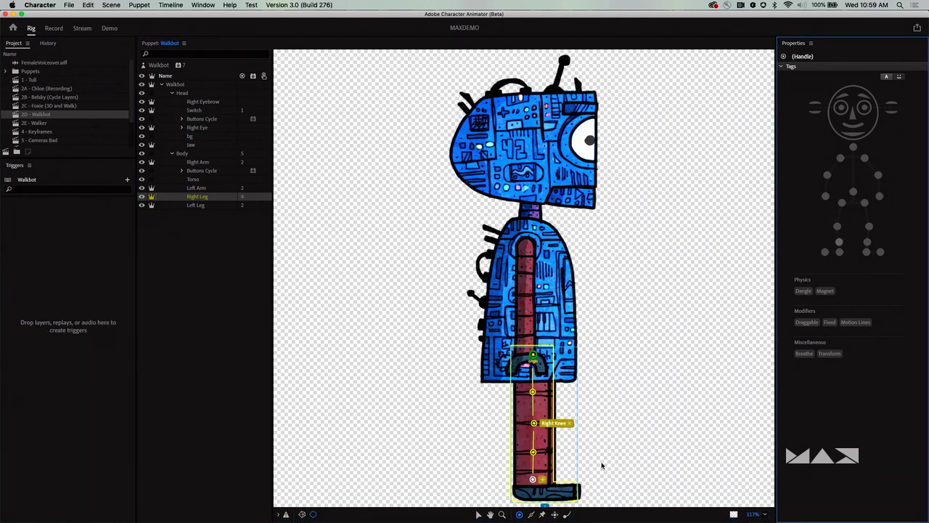
Step: Add handles at the back and front of the Right Leg's foot and tag them Right Heel and Right Toe
left_click(520, 490)
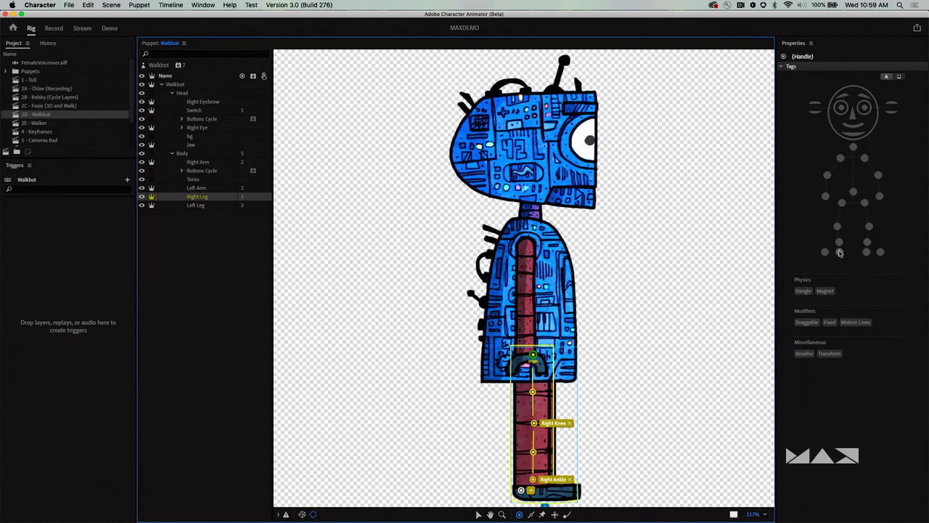
left_click(840, 253)
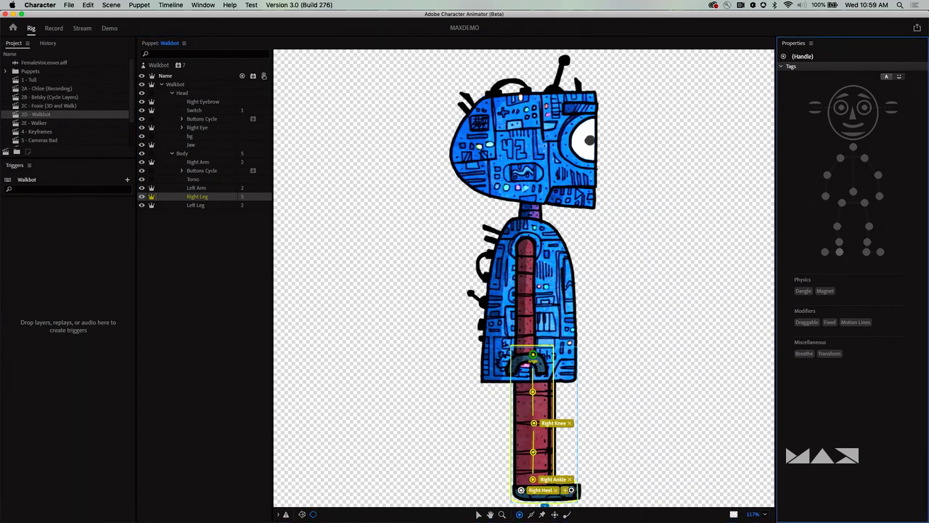
left_click(584, 492)
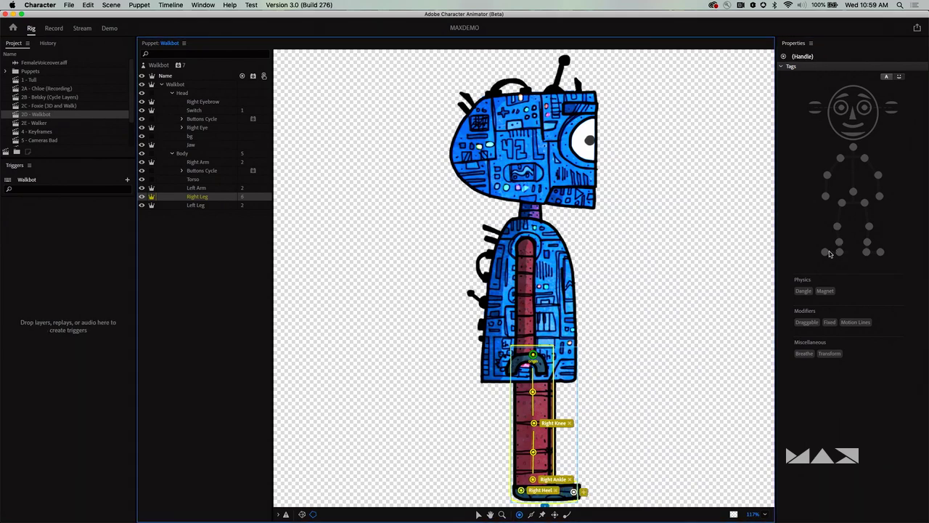
left_click(826, 253)
left_click(825, 252)
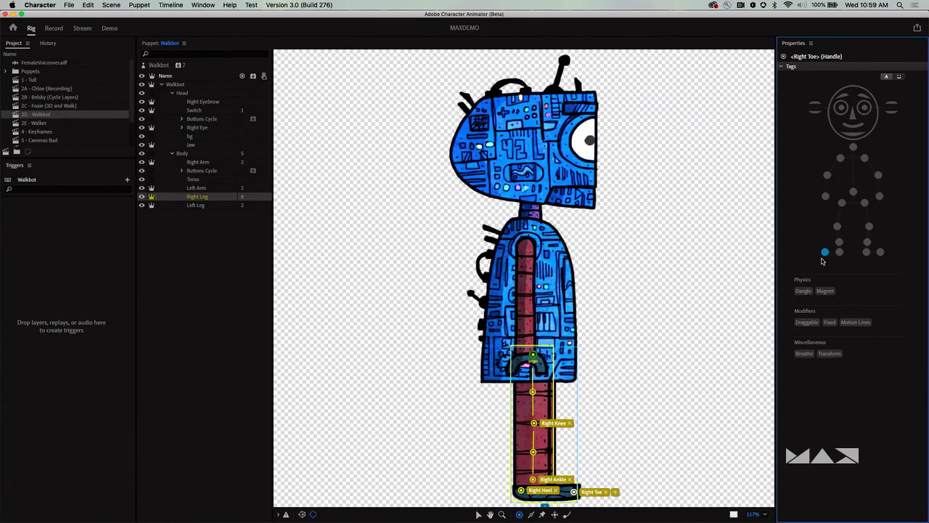
Step: Preview Walkbot's walk in the recording scene and return to rigging the puppet
left_click(53, 27)
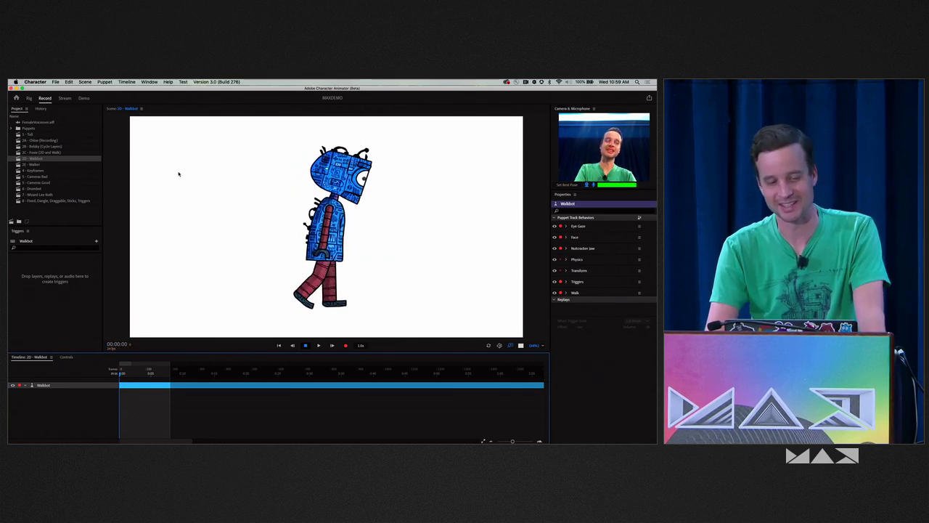
left_click(29, 98)
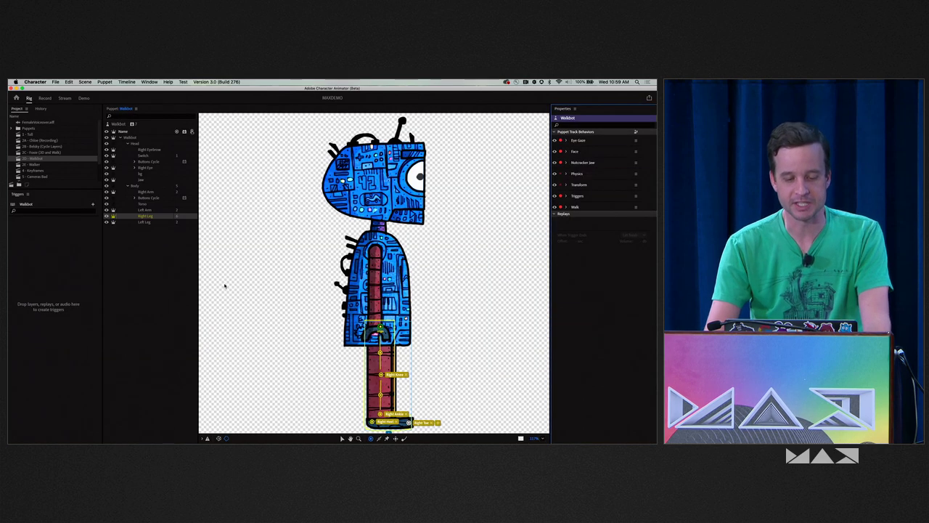
Step: Add handles to the Left Leg layer at mid-leg and just above the foot, tagged Left Knee and Left Ankle
left_click(147, 222)
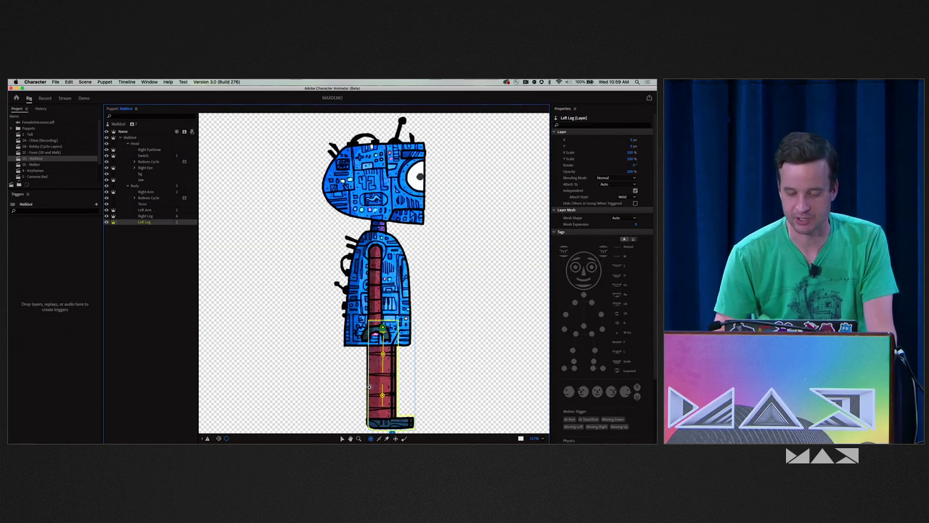
left_click(383, 378)
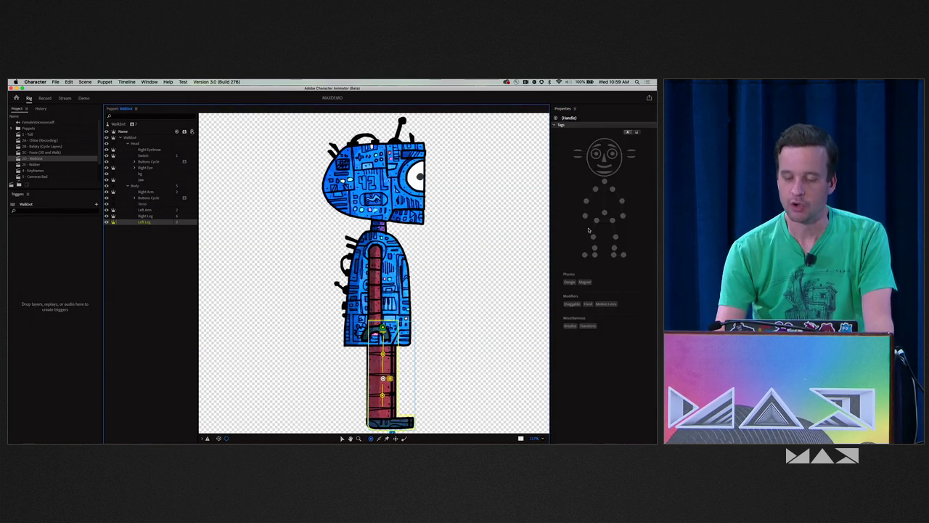
left_click(384, 415)
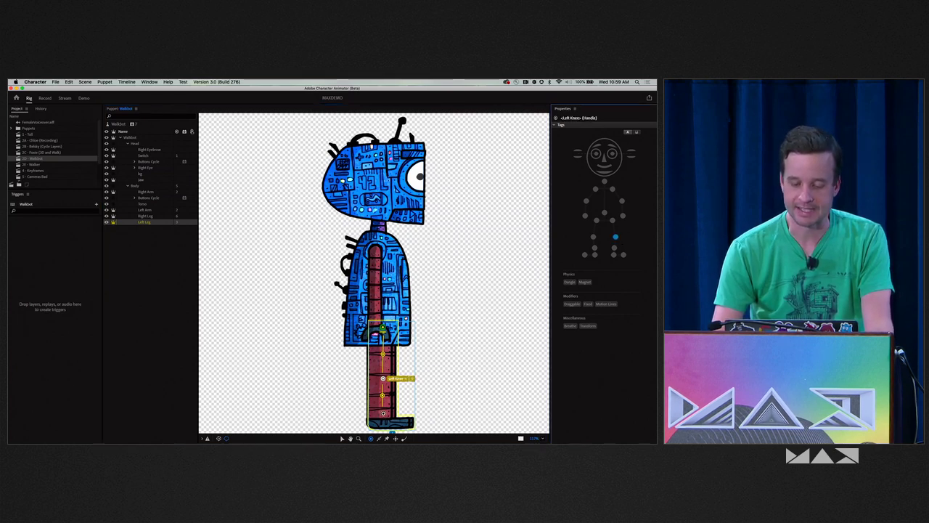
left_click(614, 255)
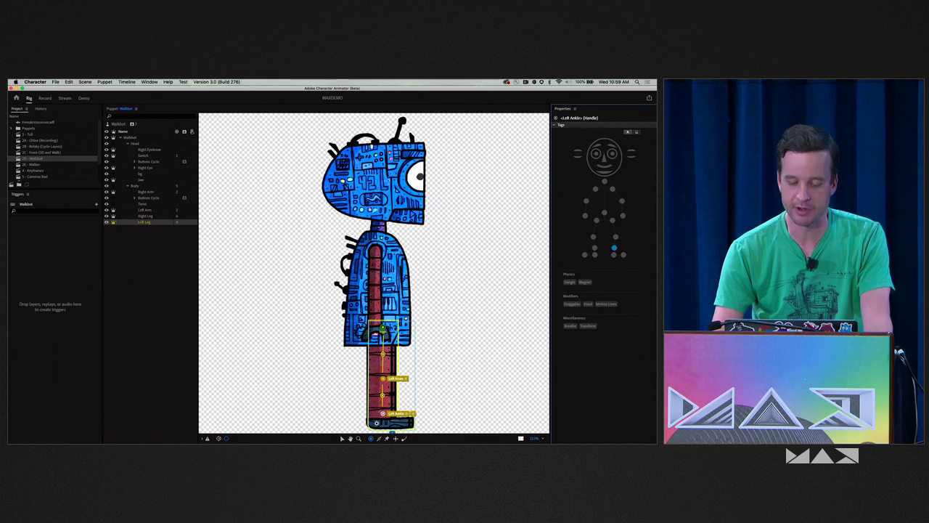
Step: Add handles at the back and front of the Left Leg's foot and tag them Left Heel and Left Toe
left_click(614, 255)
left_click(614, 255)
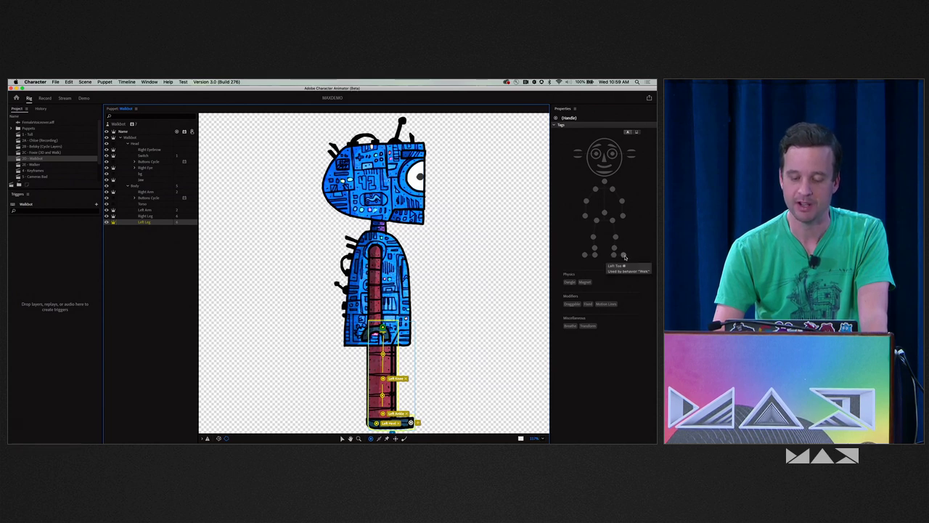
left_click(624, 255)
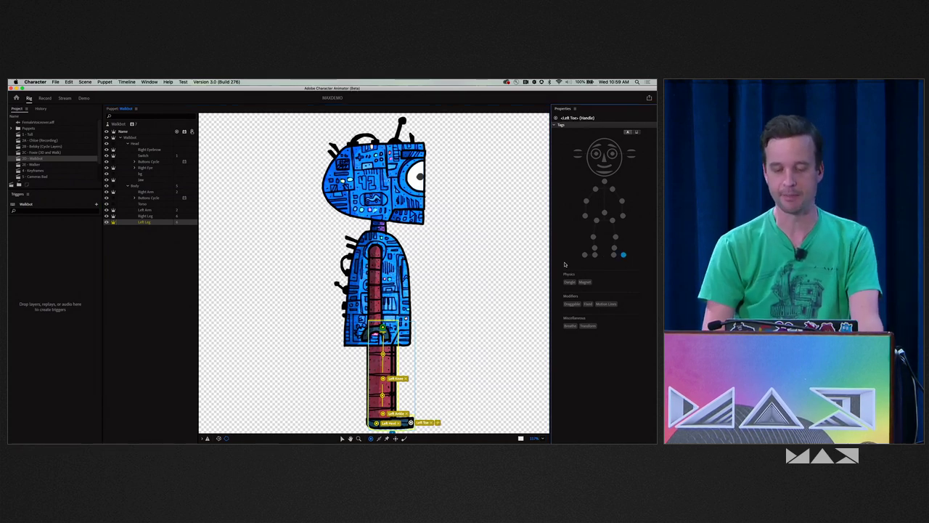
Step: Add handles at the middle and lower end of the Left Arm layer and tag them Left Elbow and Left Wrist
left_click(147, 209)
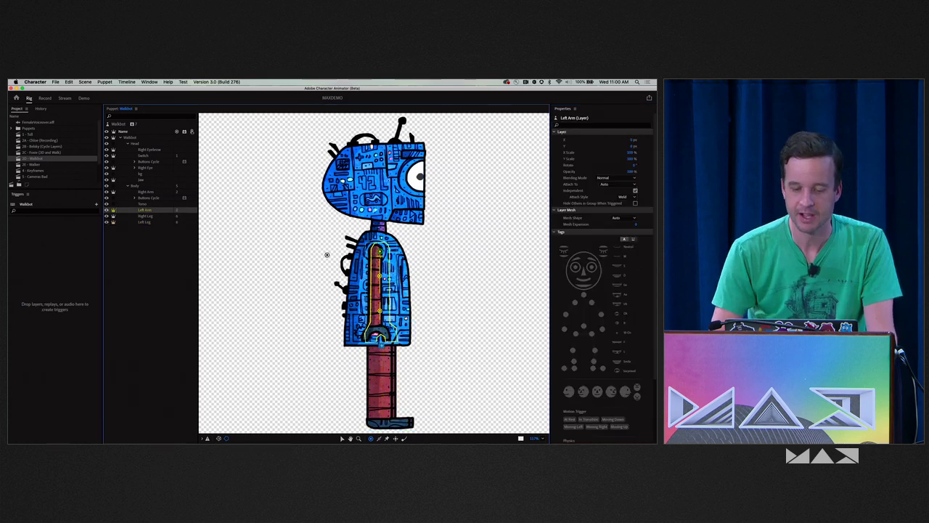
left_click(379, 296)
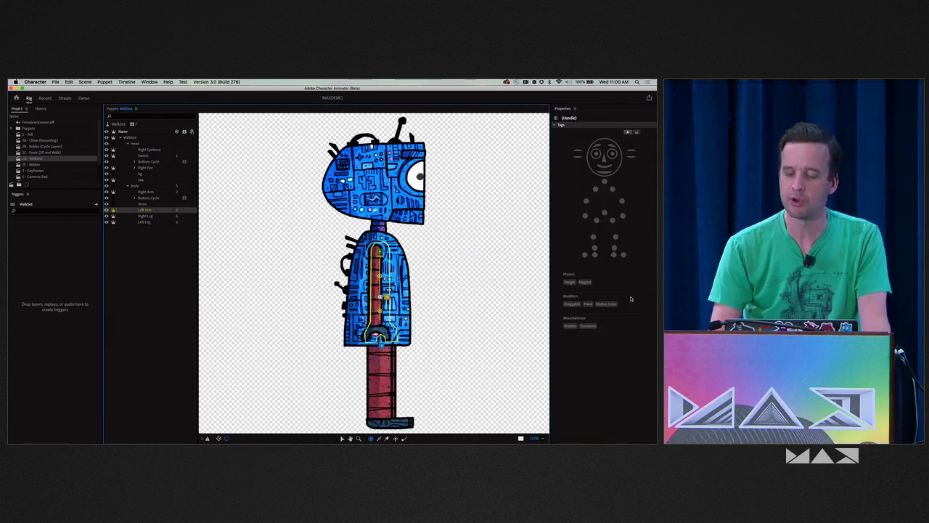
left_click(622, 201)
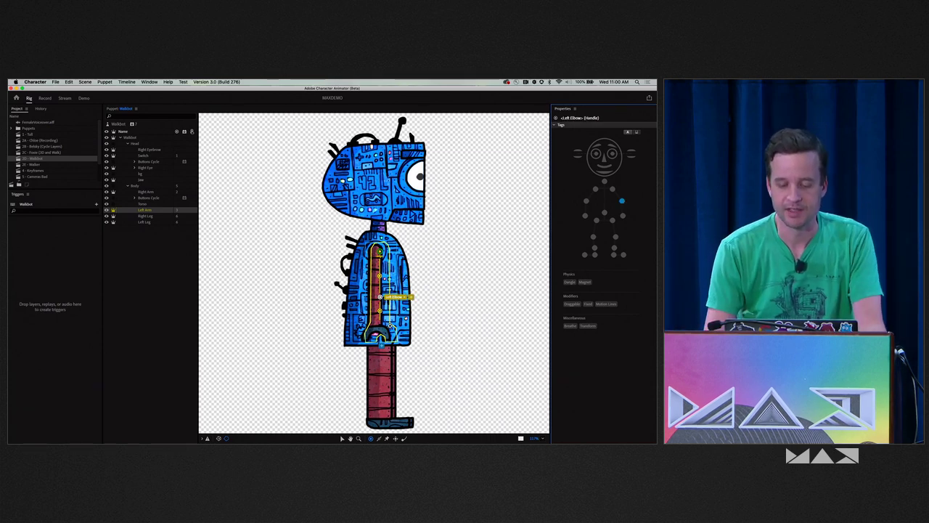
left_click(622, 201)
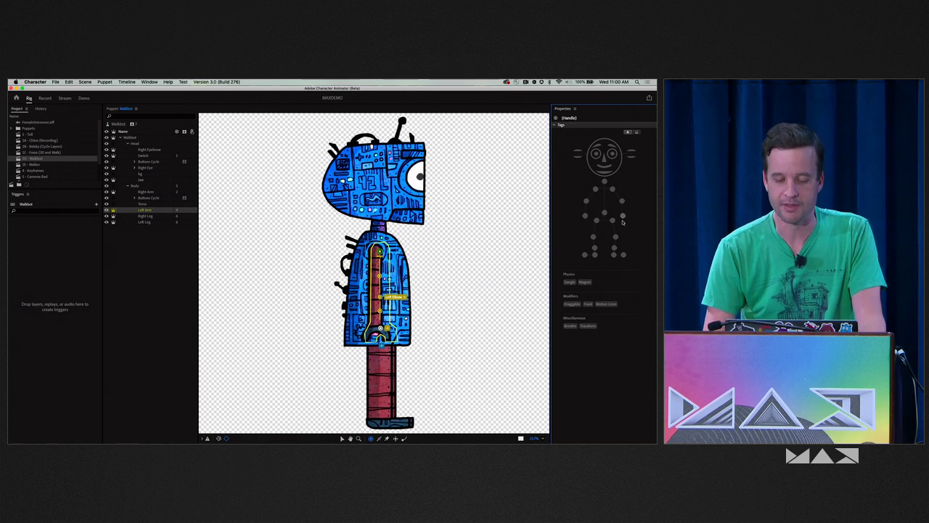
left_click(622, 216)
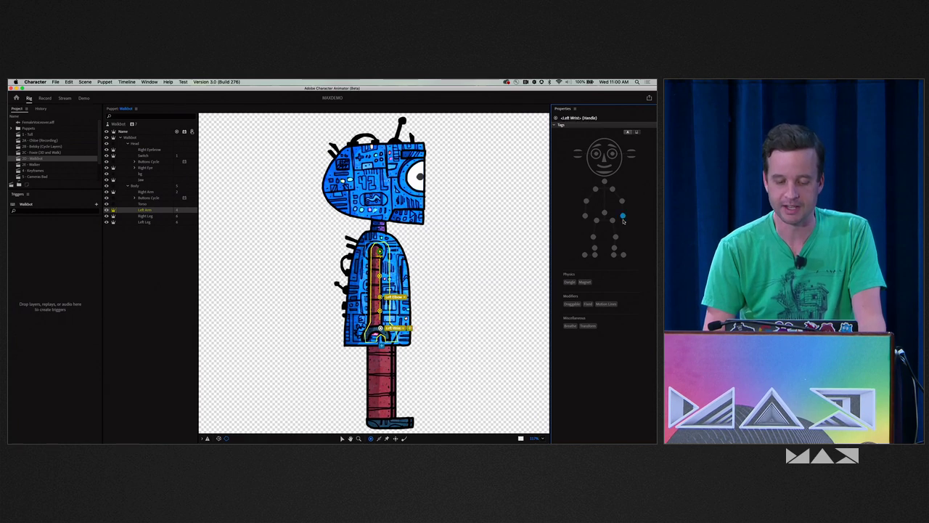
Step: Add handles at the middle and lower end of the Right Arm layer and tag them Right Elbow and Right Wrist
left_click(146, 191)
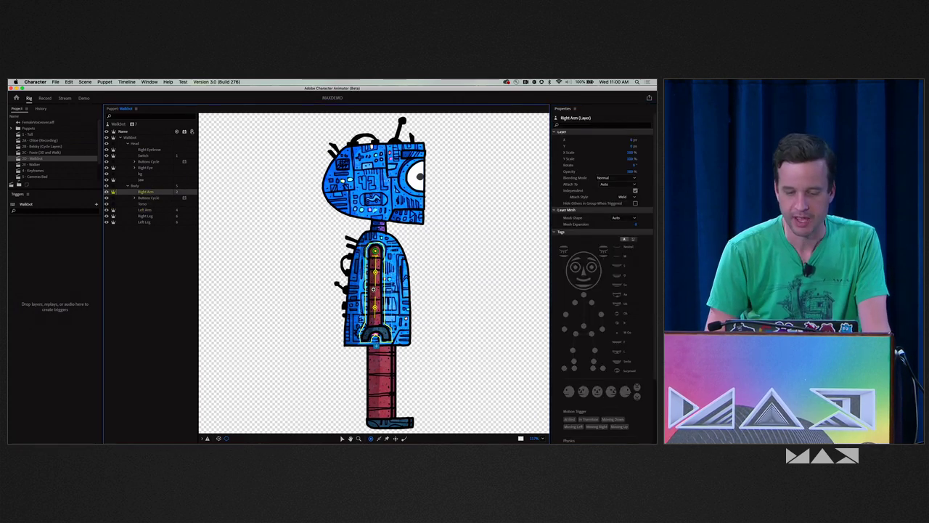
left_click(375, 288)
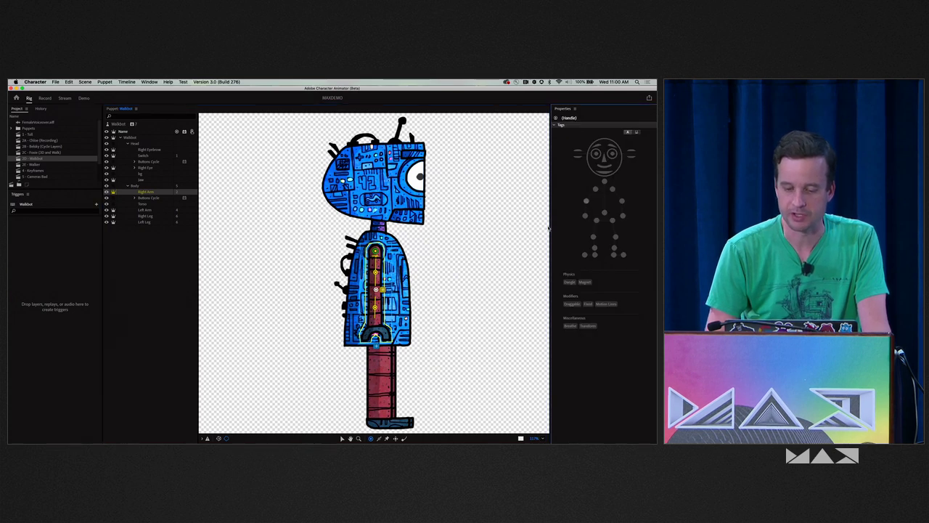
left_click(585, 215)
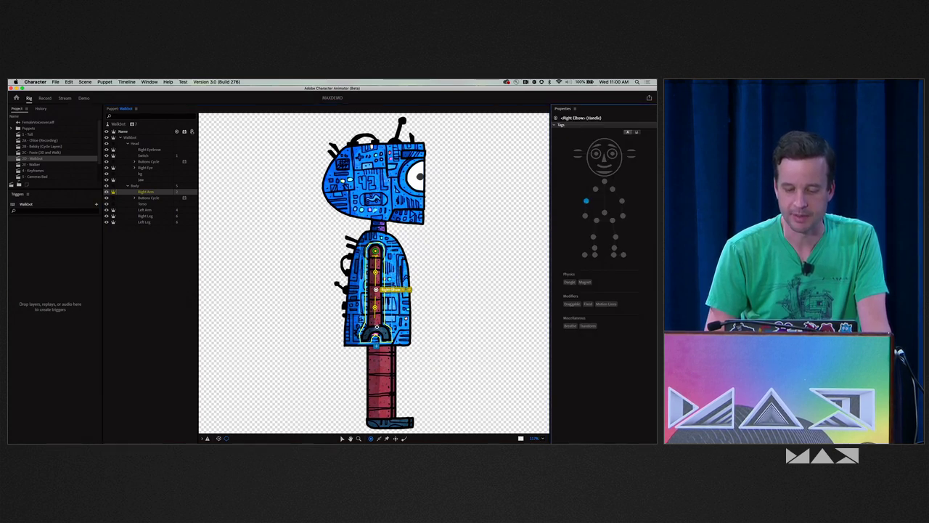
left_click(585, 215)
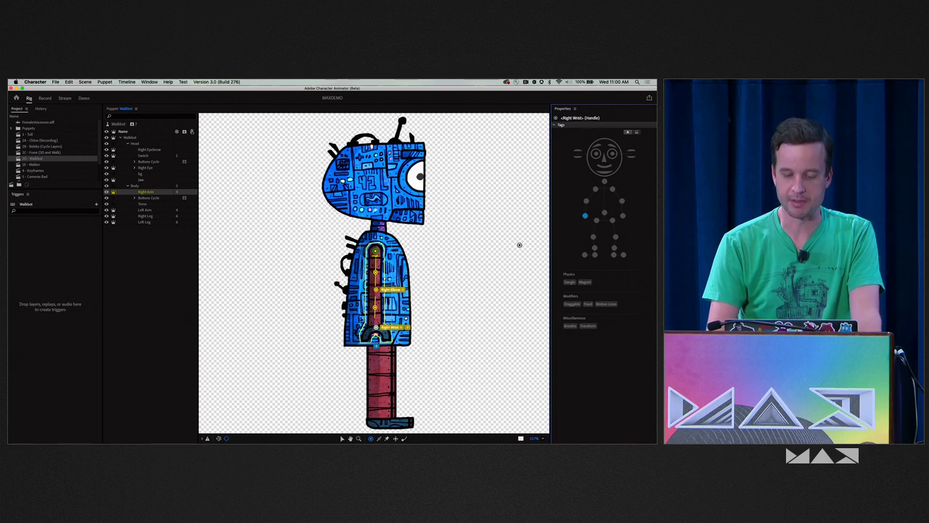
Step: Return to Walkbot's recording scene, expand the Walk behavior's settings and set its style to Strut
left_click(45, 98)
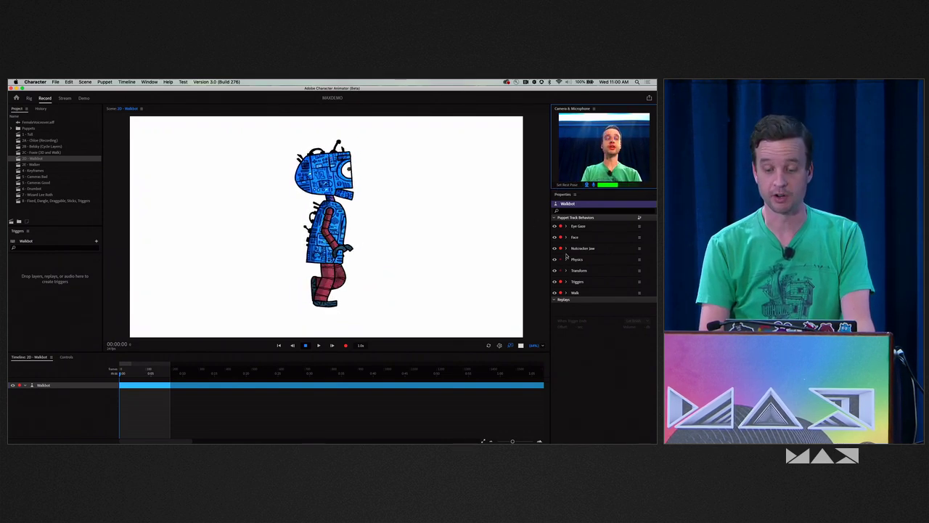
left_click(567, 292)
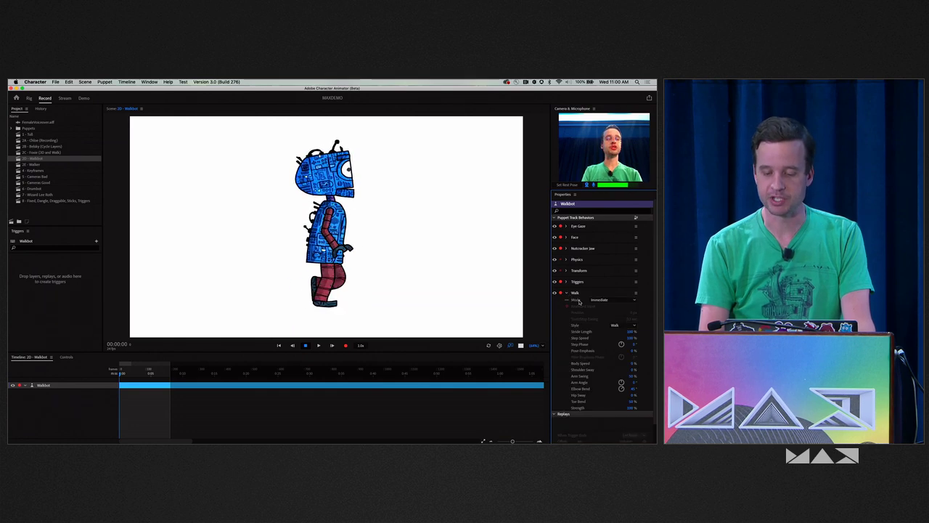
left_click(620, 326)
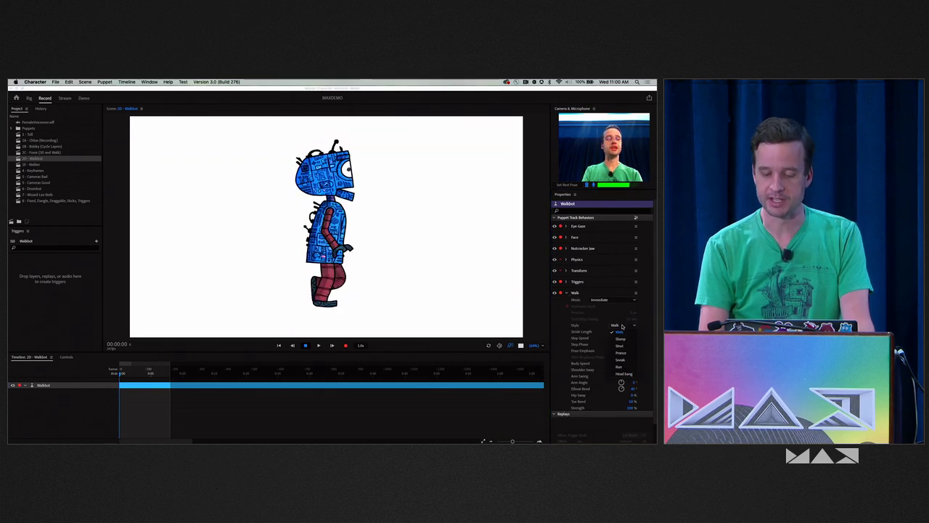
left_click(621, 346)
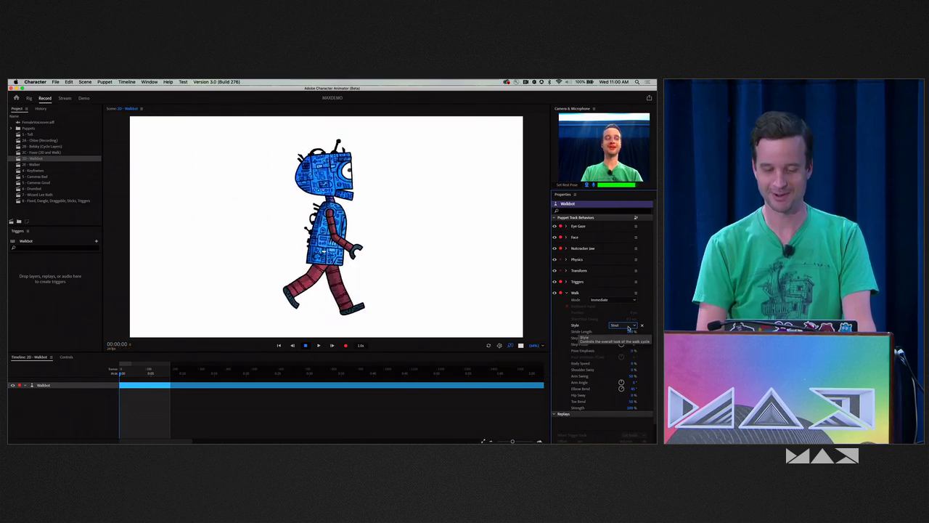
Step: Try the Prance, Sneak and Head Bang styles of the Walk behavior on Walkbot
left_click(629, 326)
left_click(627, 352)
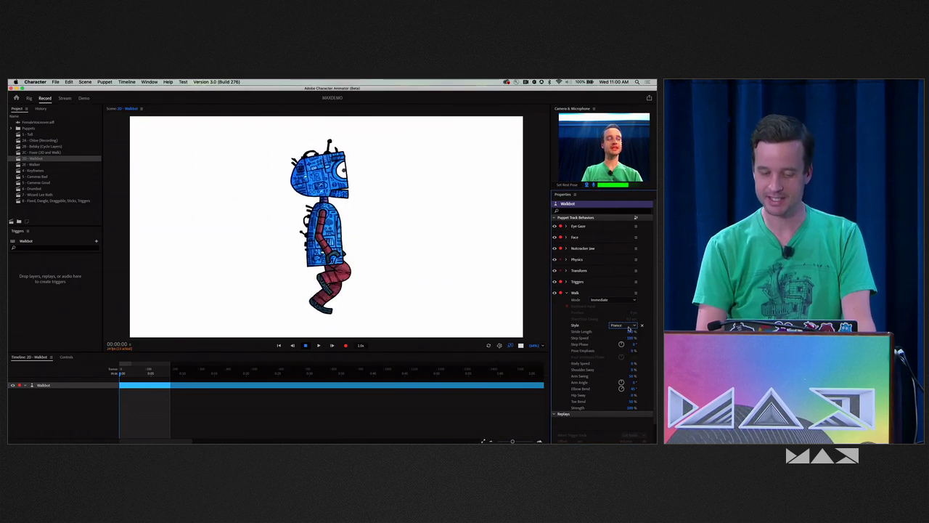
left_click(629, 325)
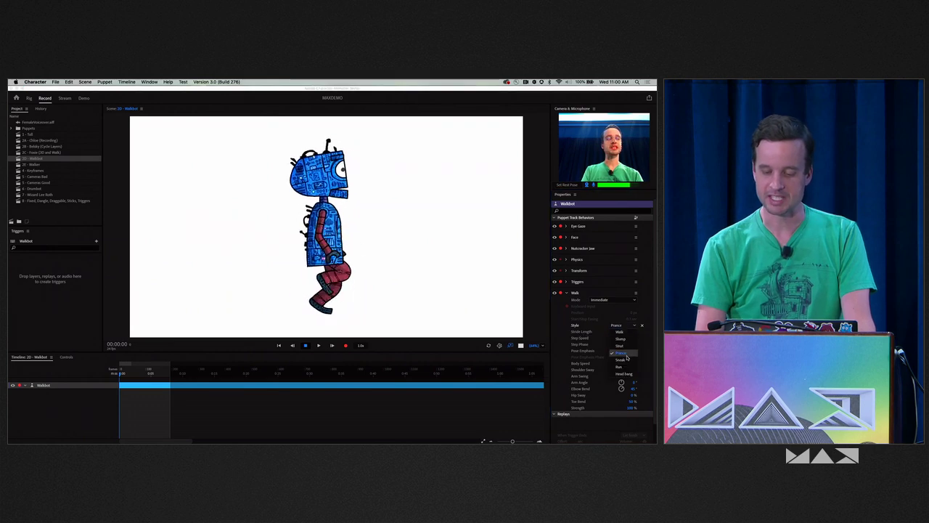
left_click(627, 358)
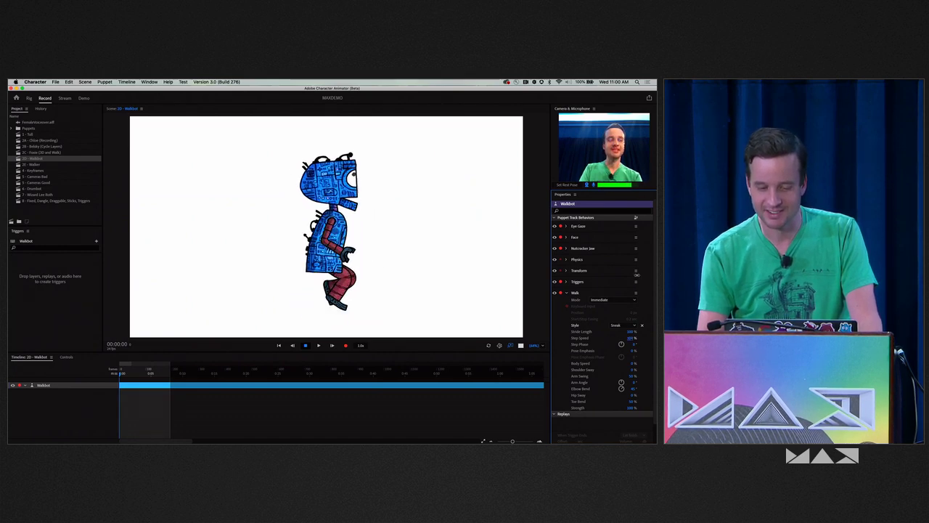
left_click(624, 325)
left_click(624, 374)
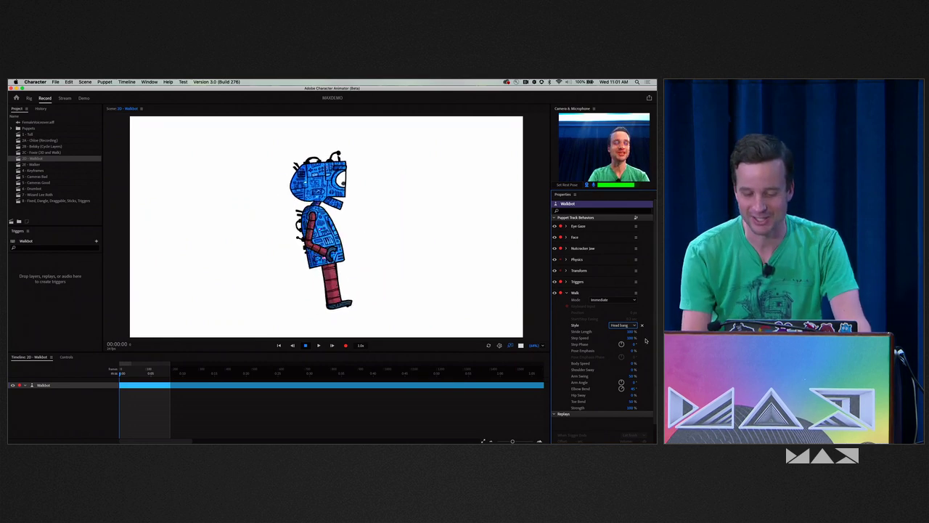
Step: Set Walkbot's walk style to Walk, the mode to Left & Right Arrow Keys, and Body Speed to 100%
left_click(624, 325)
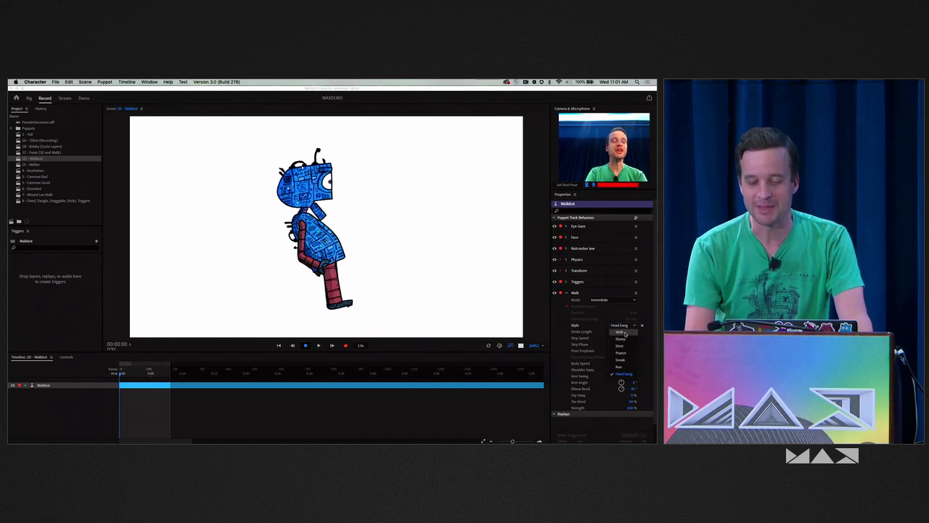
left_click(621, 331)
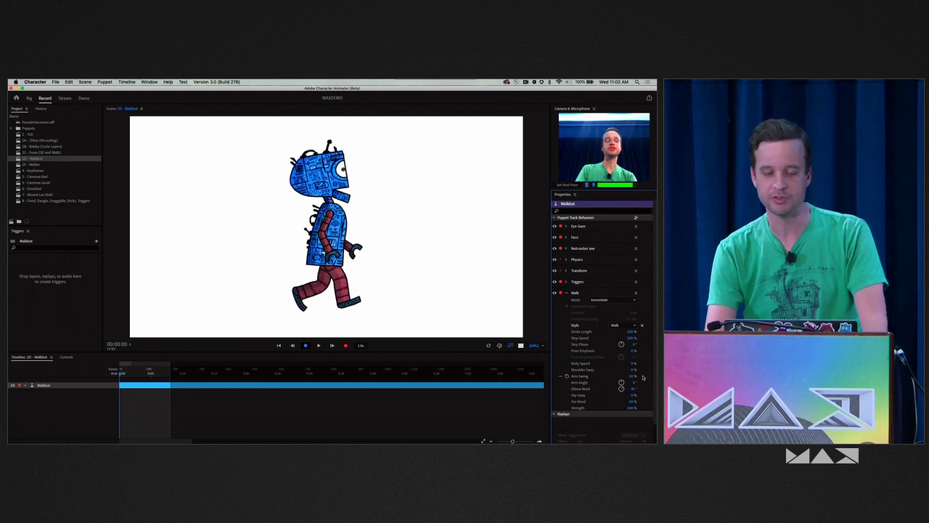
left_click(621, 327)
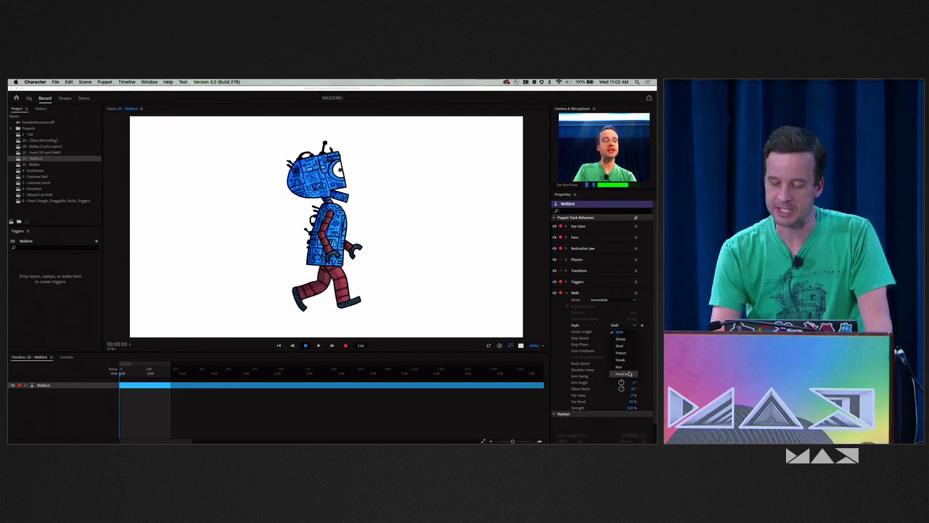
left_click(610, 299)
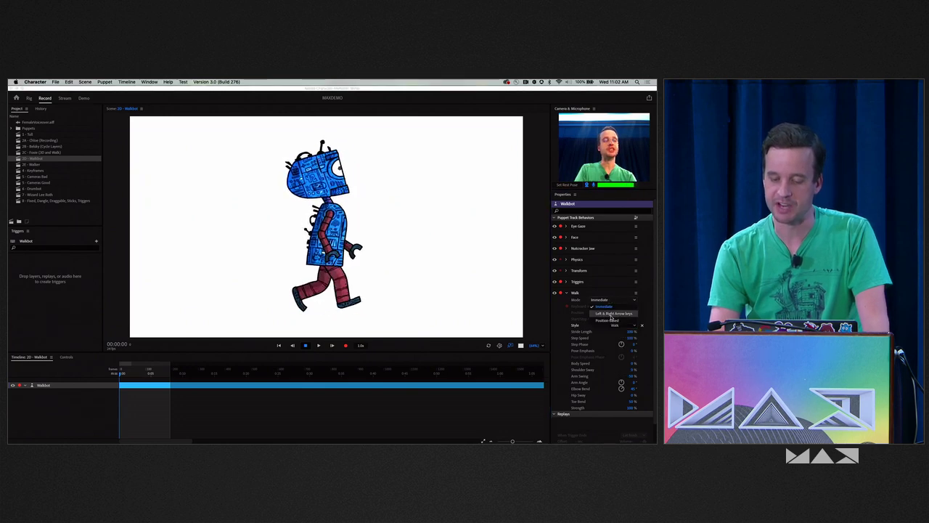
left_click(612, 314)
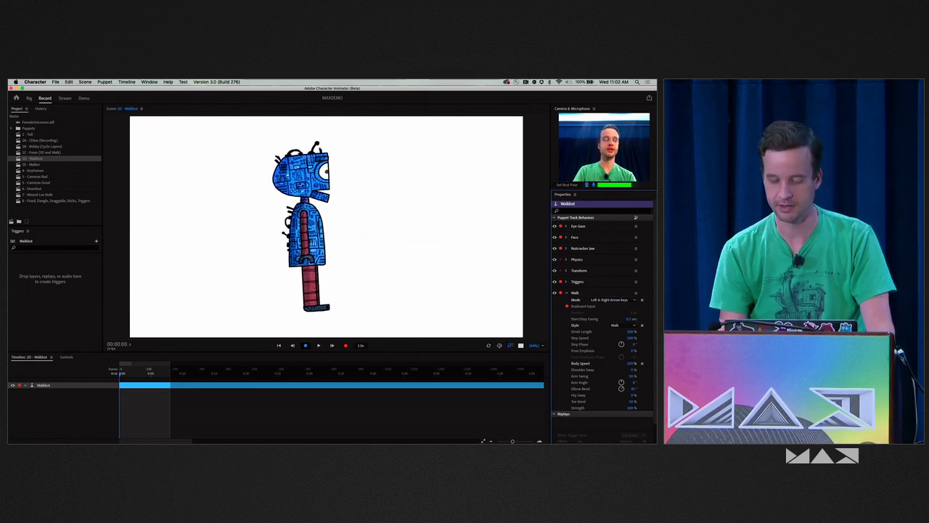
Step: Walk Walkbot right and left across the scene to test the keyboard-controlled walk
key("Right")
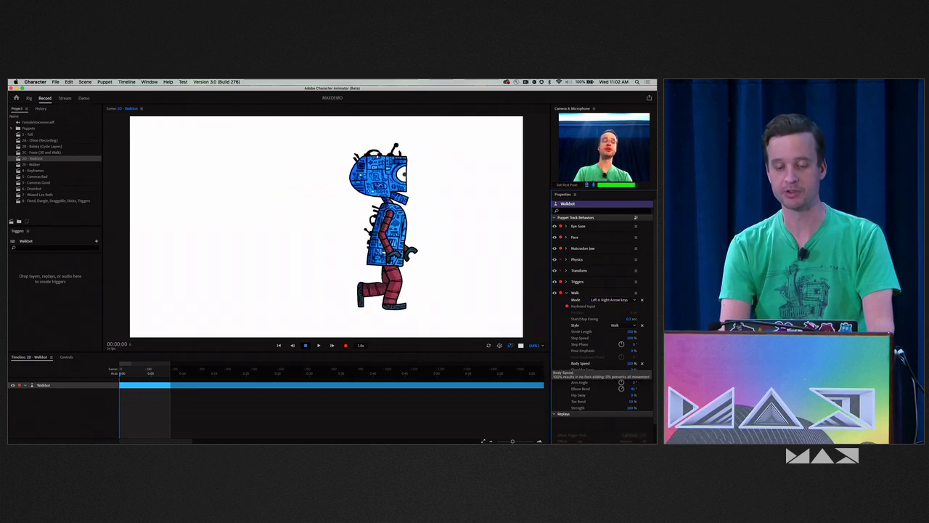
key("Left")
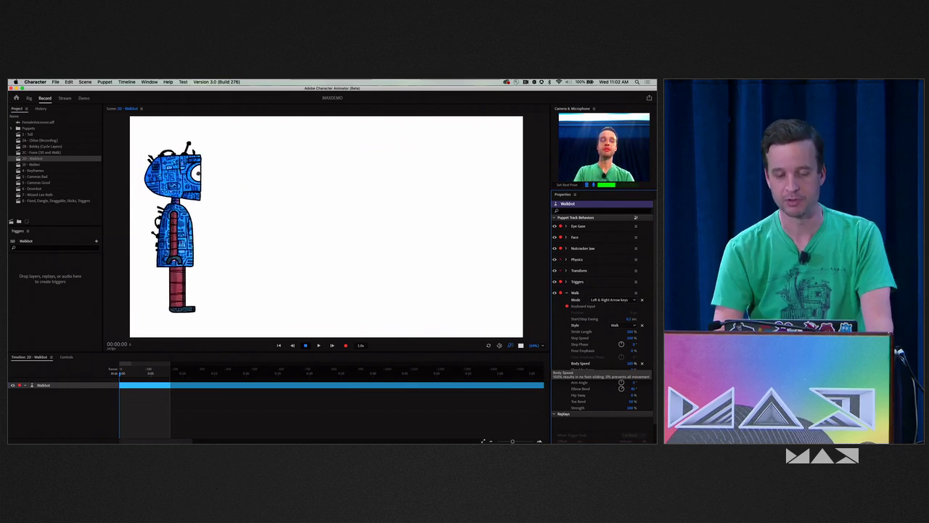
key("Right")
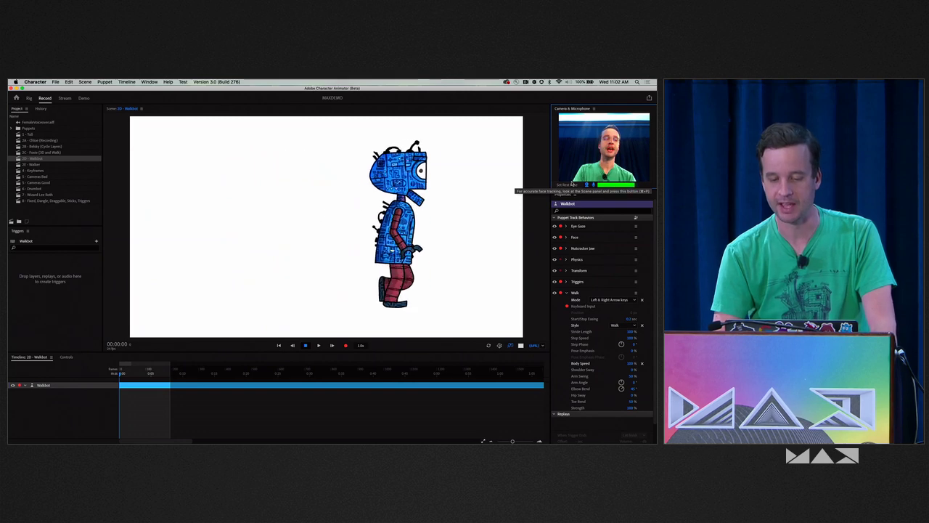
key("Left")
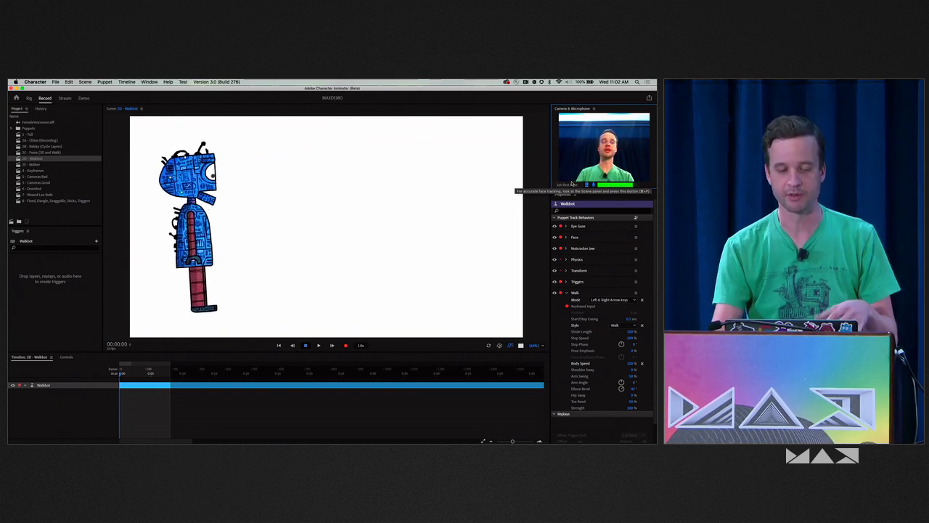
Step: Open the 2E - Walker scene and walk its puppet left and right to preview the directional walk
double_click(36, 165)
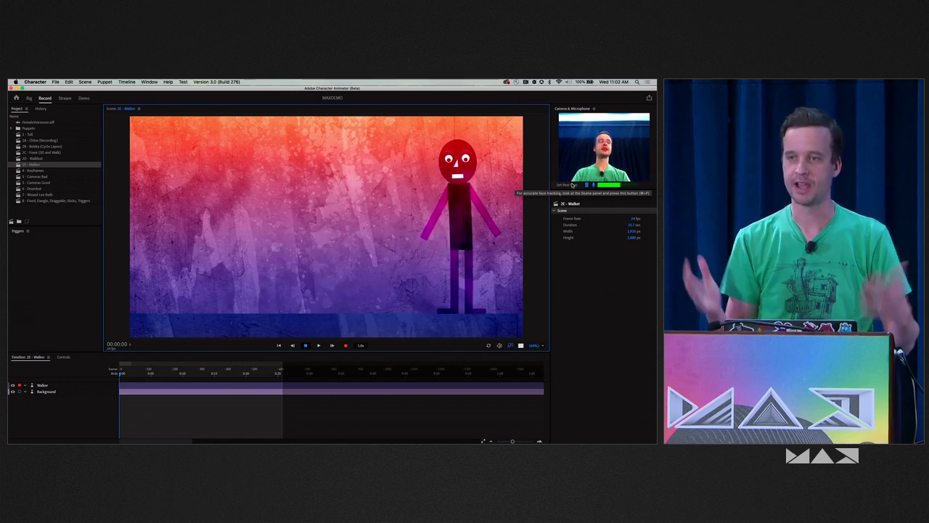
key("Left")
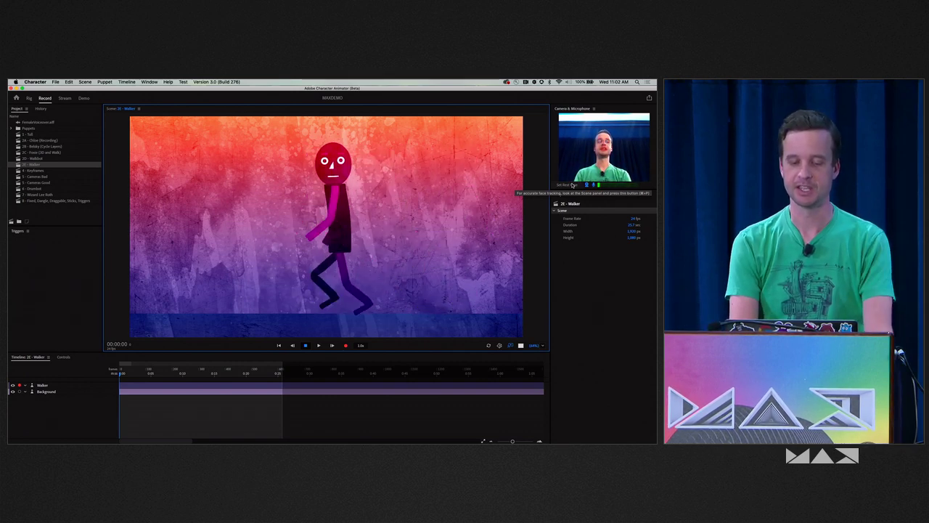
key("Right")
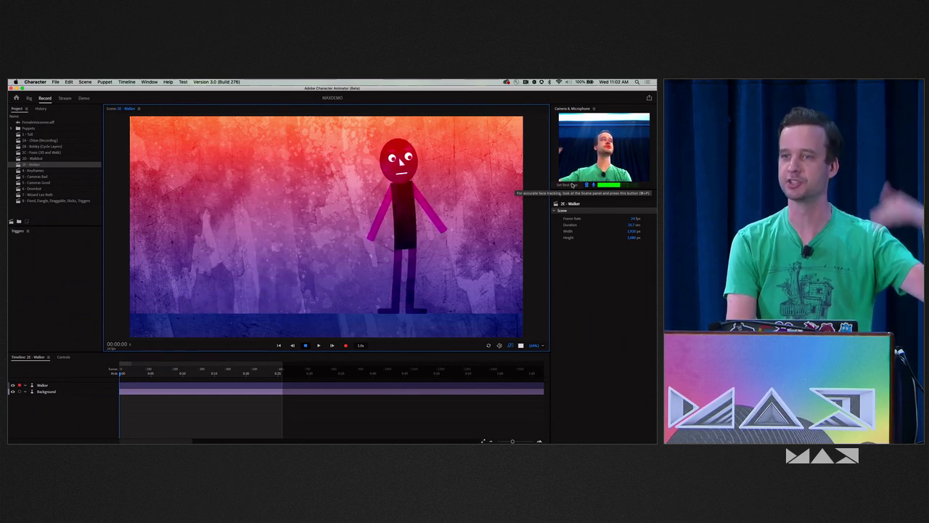
Step: Walk the Walker puppet left and right across the scene again to check its turning and walk cycle
key("Left")
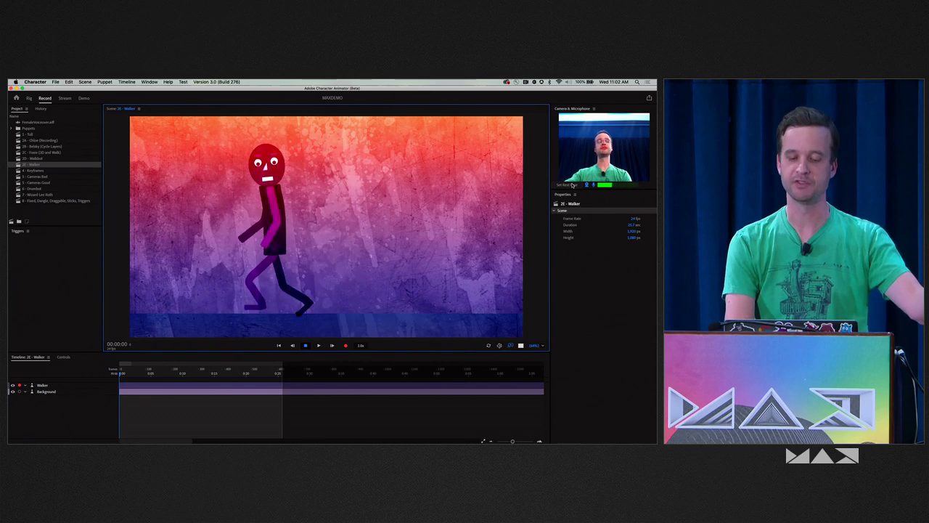
key("Right")
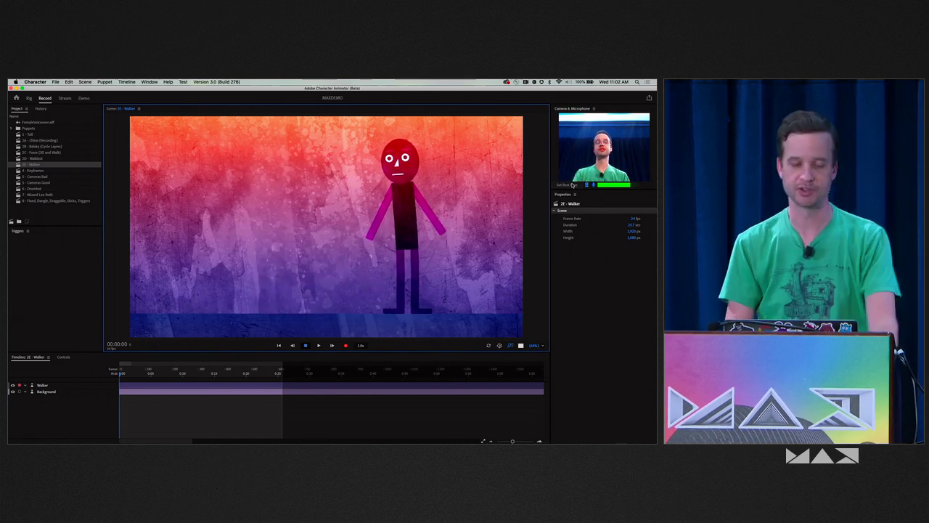
key("Left")
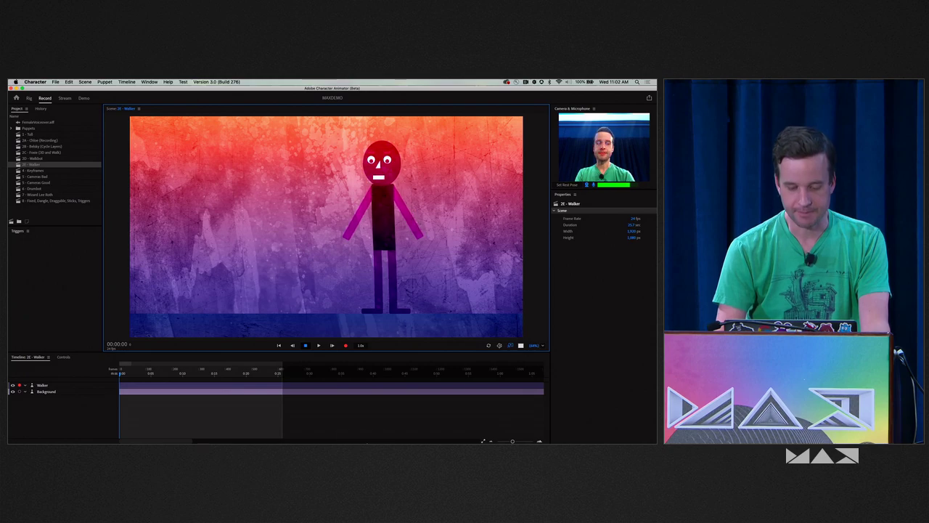
Step: Switch to the MAX - SESSION presentation in Keynote and start its slideshow
left_click(404, 436)
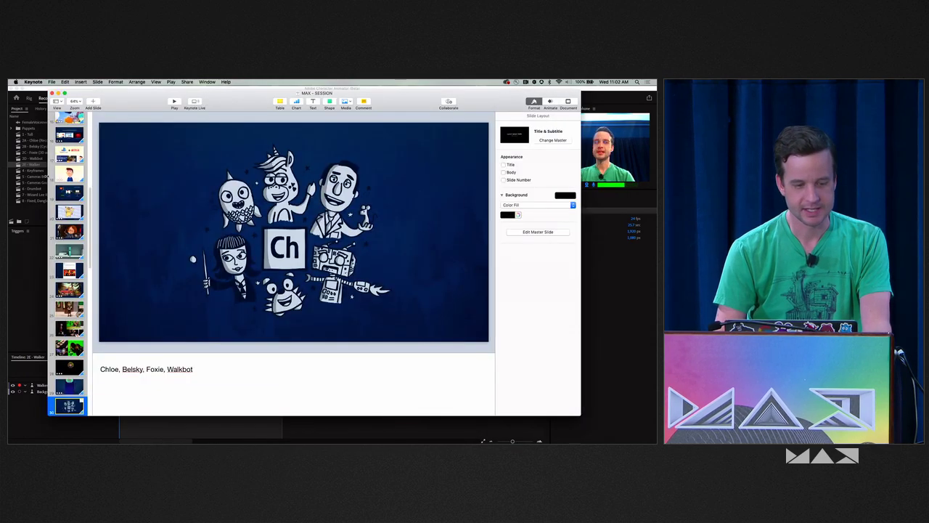
left_click(173, 103)
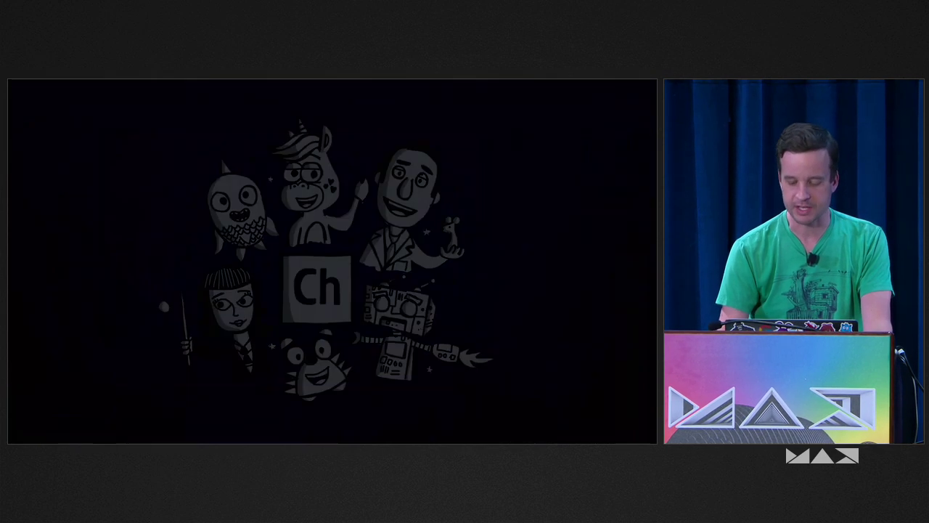
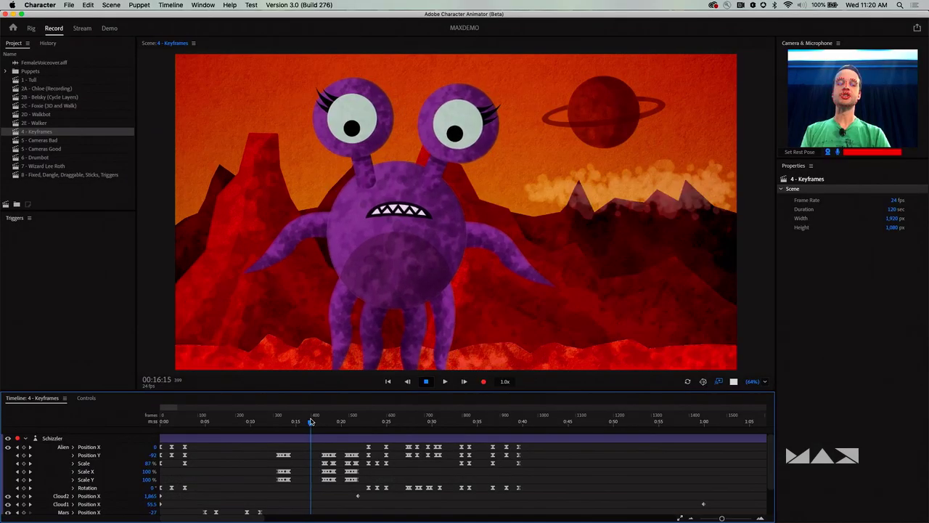
Step: Move the 4 - Keyframes playhead to 00:17:15 and examine the command options for Schizzler's Position Y and scale keyframes before 0:15
left_click(232, 374)
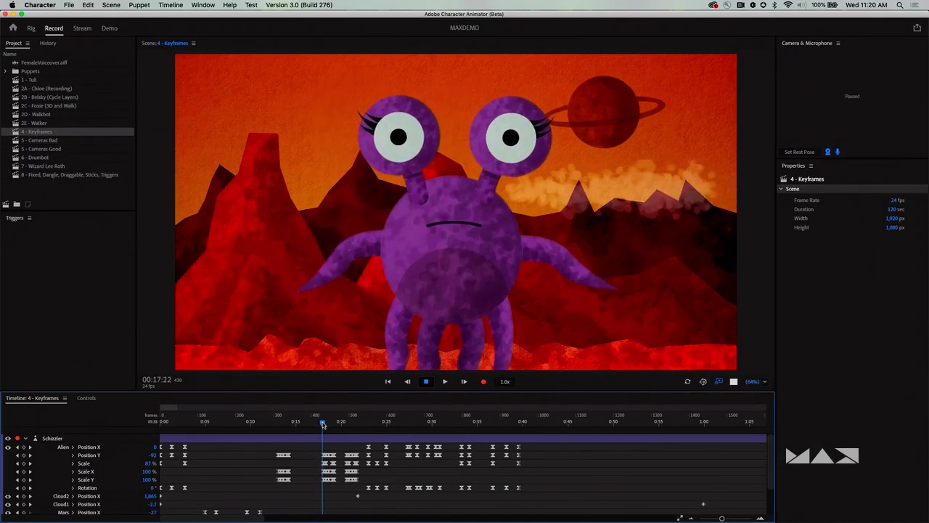
mouse_move(323, 425)
left_mouse_down()
mouse_move(468, 420)
mouse_move(319, 421)
left_mouse_up()
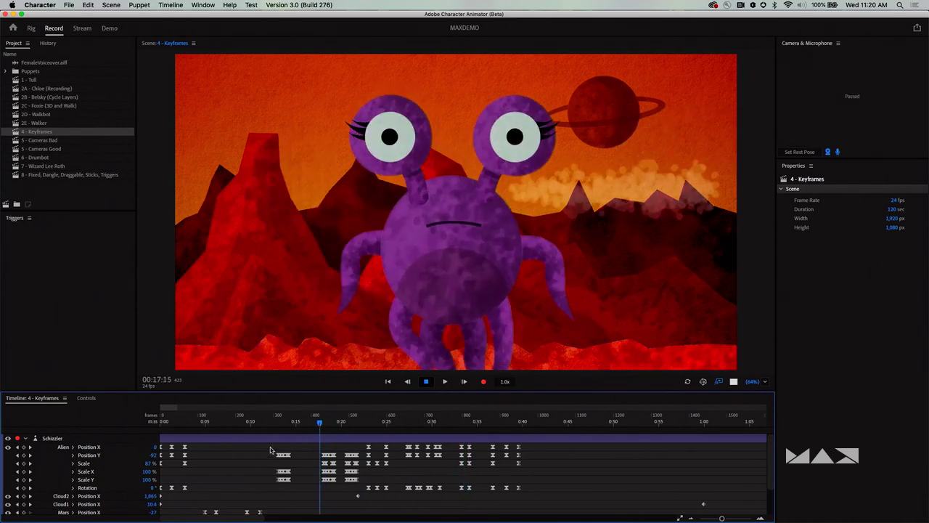
left_click_drag(270, 449, 316, 493)
right_click(286, 475)
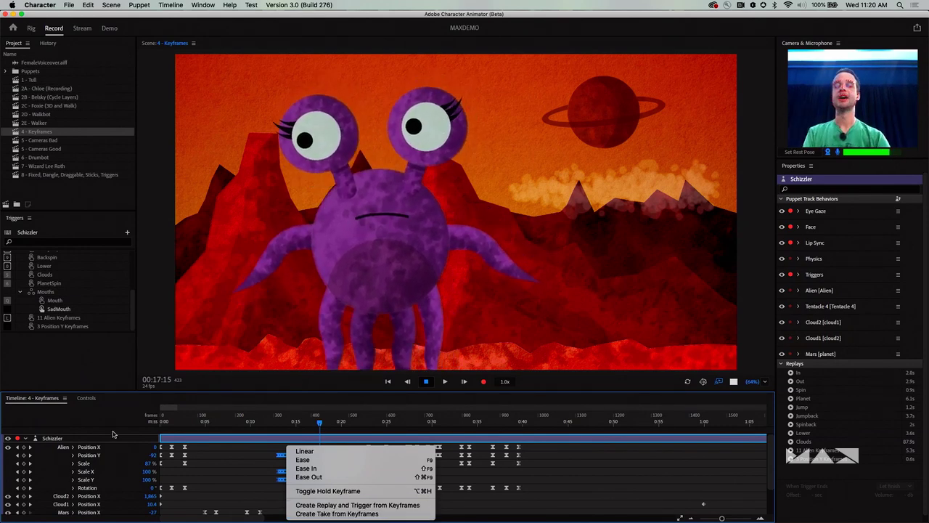
key("Escape")
Step: Show Schizzler's performance controls and fire the Out, PlanetSpin, Clouds, Jumpback and Lower triggers to preview their replays
left_click(91, 399)
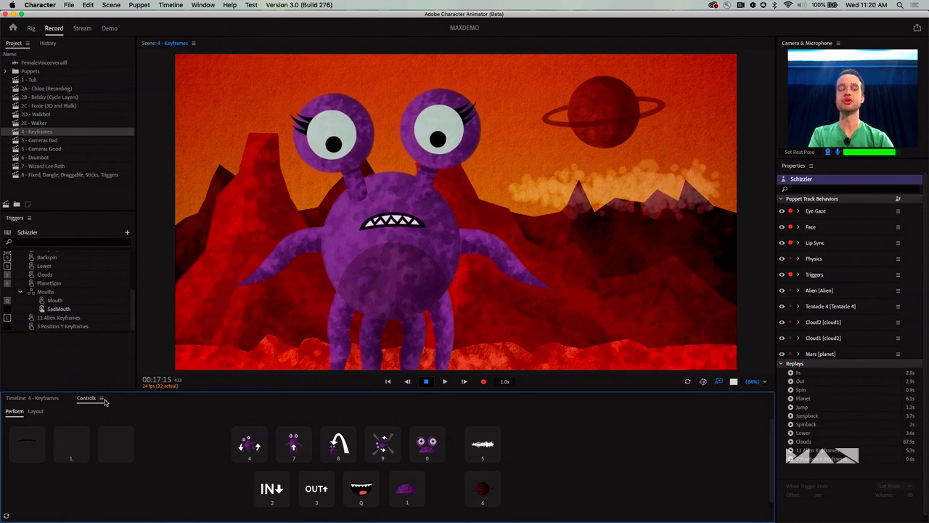
left_click(316, 494)
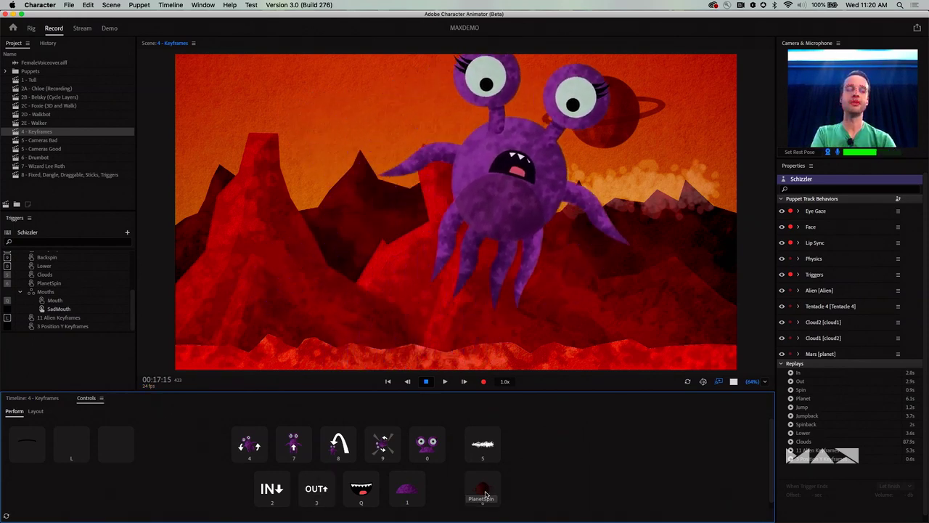
left_click(484, 489)
left_click(485, 455)
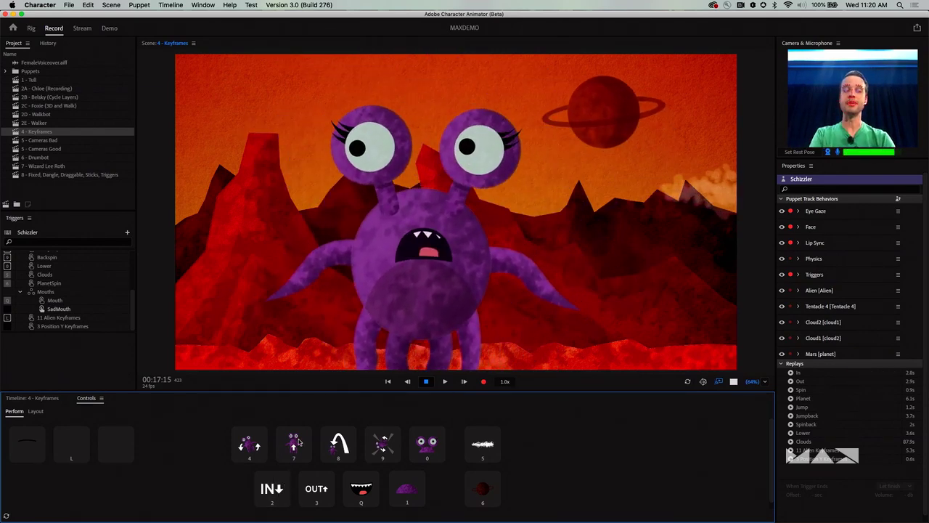
left_click(347, 450)
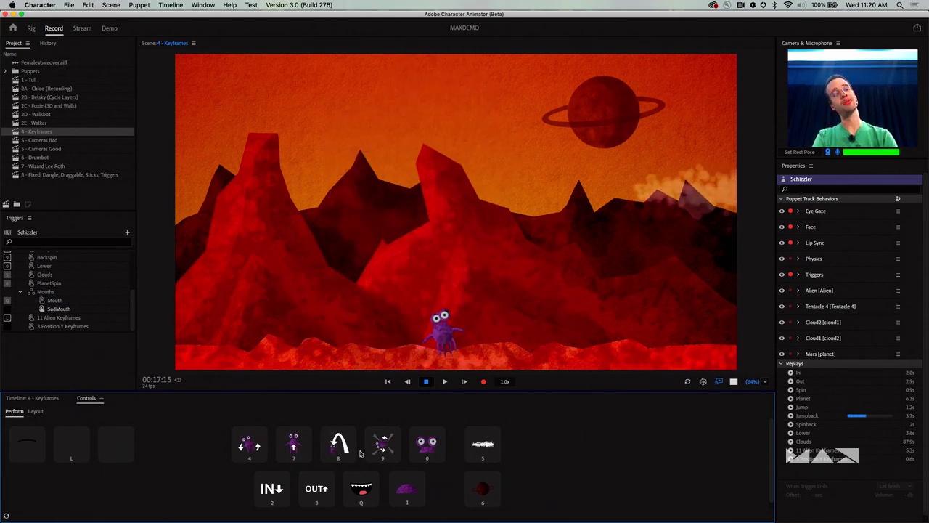
left_click(411, 450)
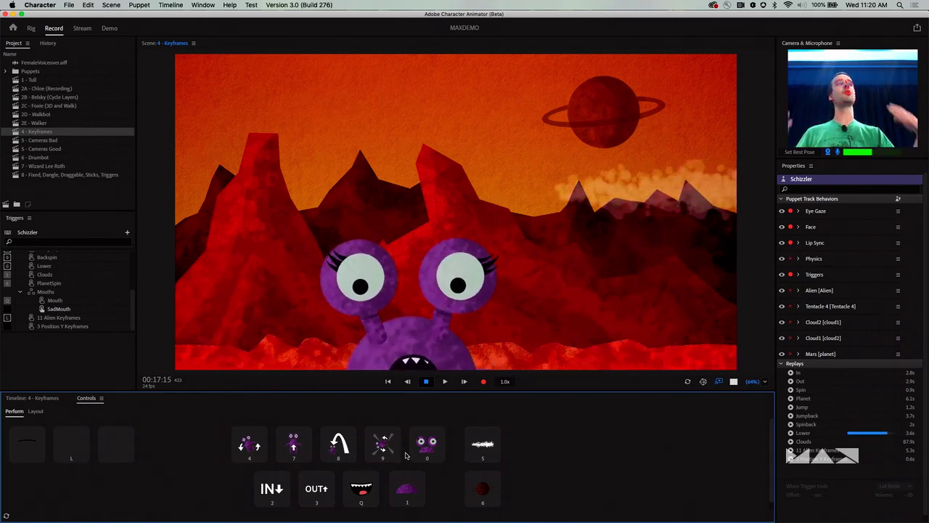
Step: Open the 5 - Cameras Bad scene with its timeline and preview the playback of its static shot
left_click(63, 140)
double_click(63, 140)
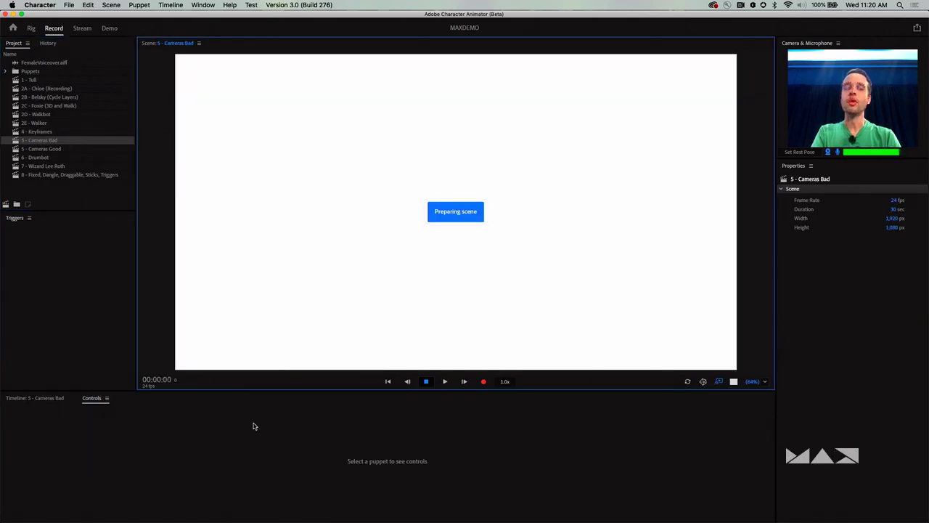
left_click(53, 399)
left_click(194, 421)
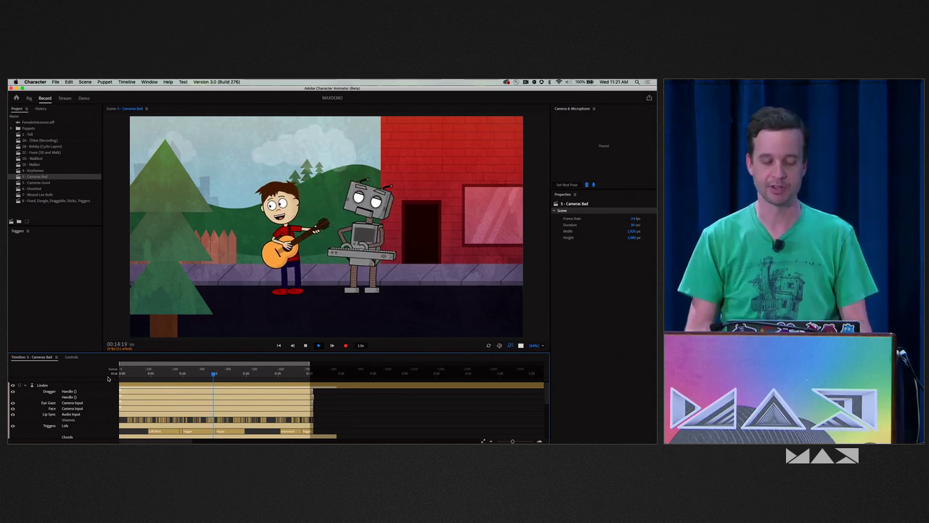
key("space")
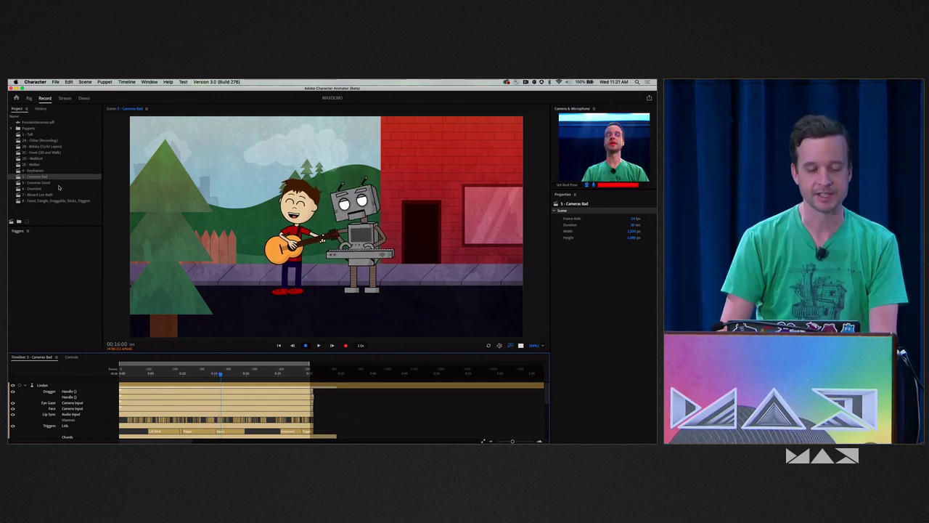
Step: Open the 5 - Cameras Good scene and check the scene commands for adding a new scene camera
left_click(59, 183)
double_click(59, 183)
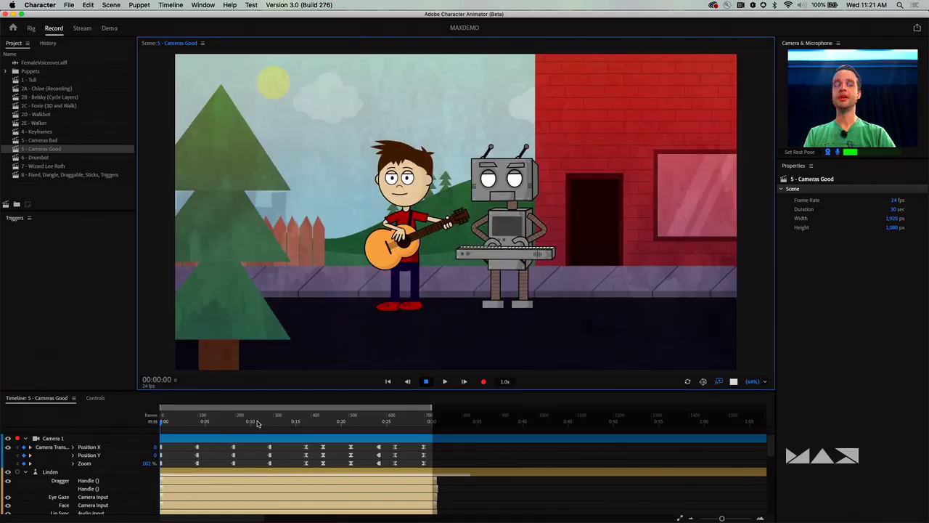
left_click(111, 5)
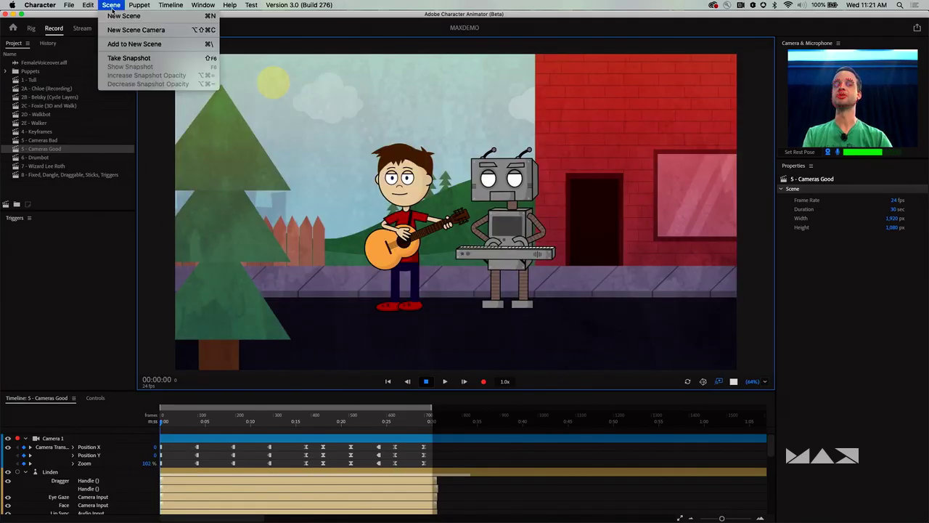
key("Escape")
Step: Play the Cameras Good scene from 00:03:13 and again from about 0:15 to preview the keyframed camera moves
left_click(192, 421)
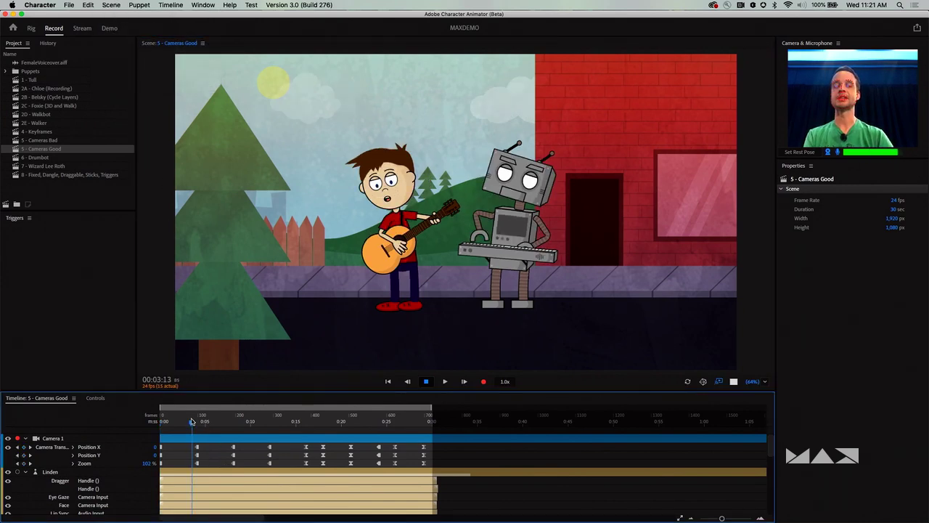
key("space")
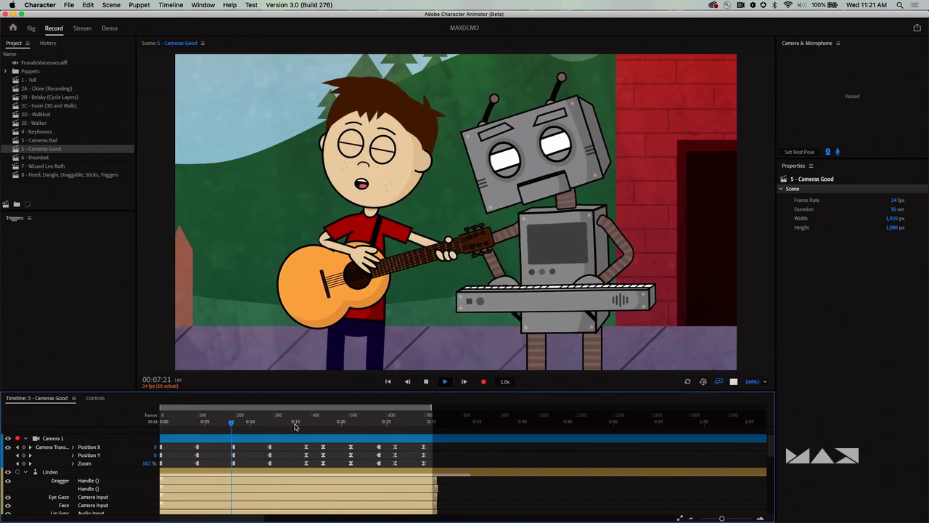
left_click(295, 425)
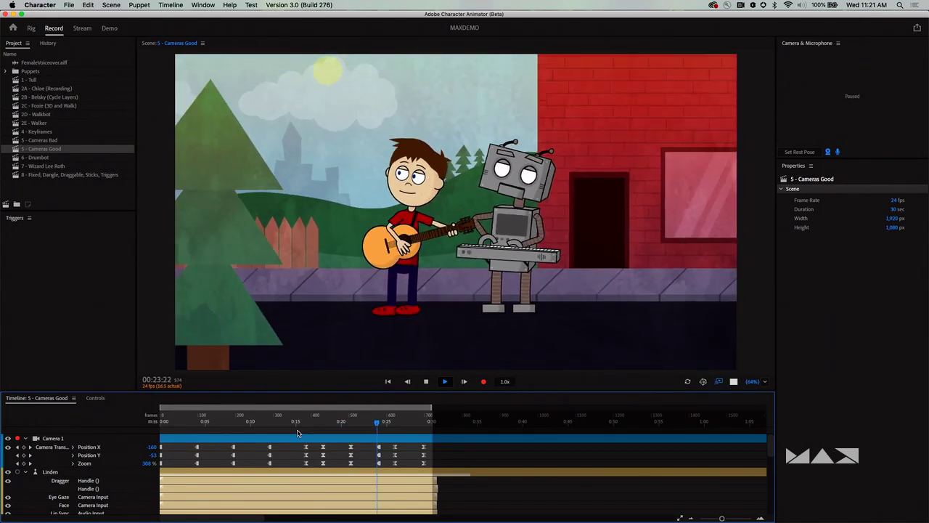
Step: Open the 6 - Drumbot scene and show the performance controls of the Drumbot2 puppet
double_click(59, 158)
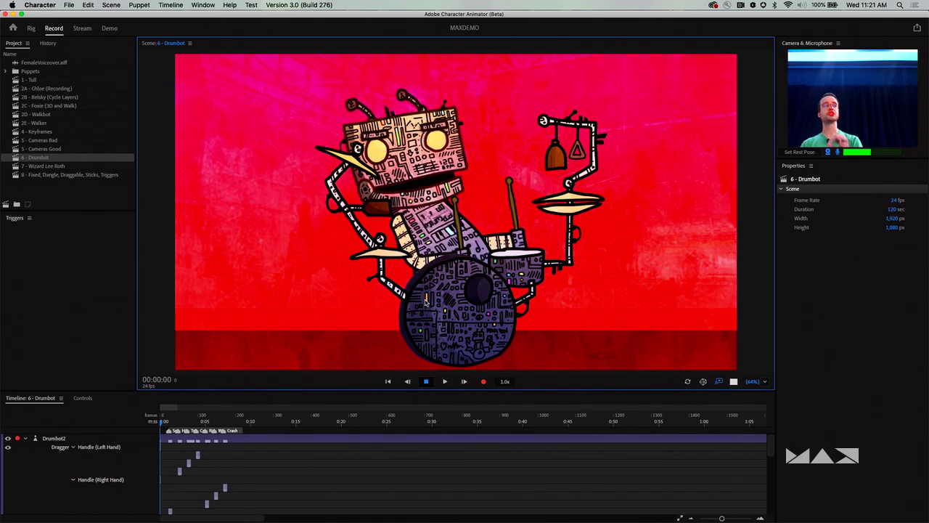
left_click(83, 398)
left_click(29, 400)
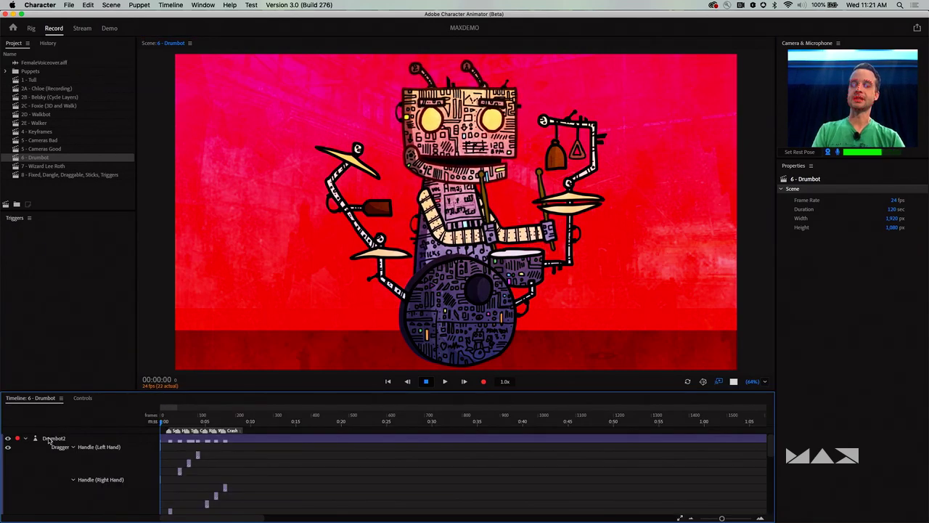
left_click(48, 439)
left_click(83, 399)
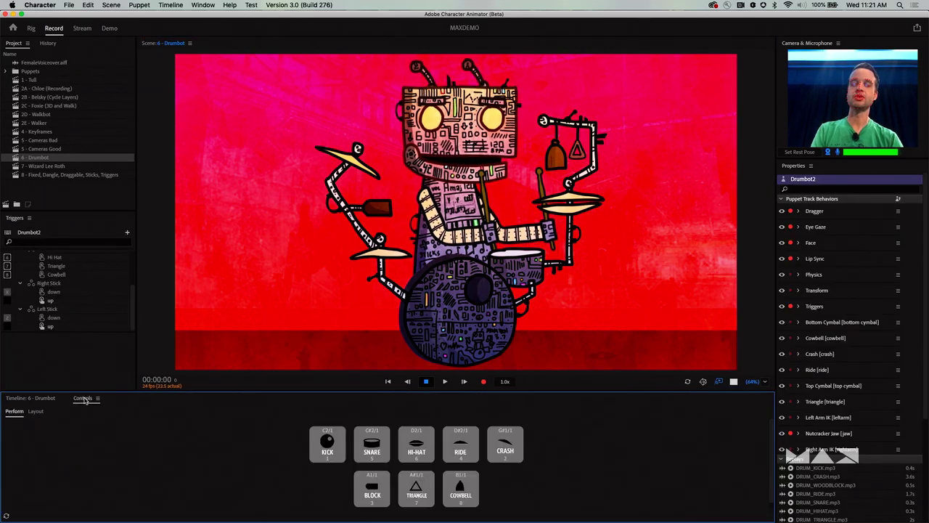
Step: Play a short live drum beat with Drumbot2's drum triggers, including the snare and hi-hat
left_click(376, 451)
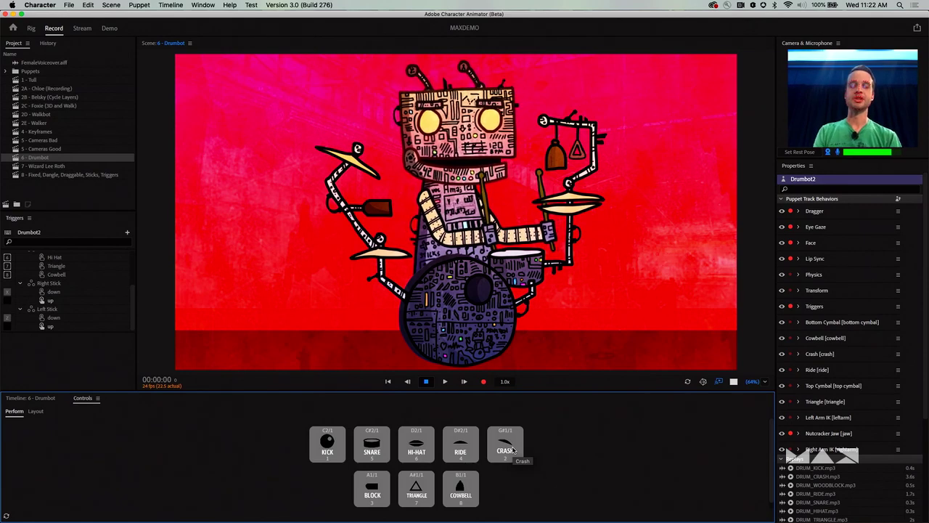
key("3")
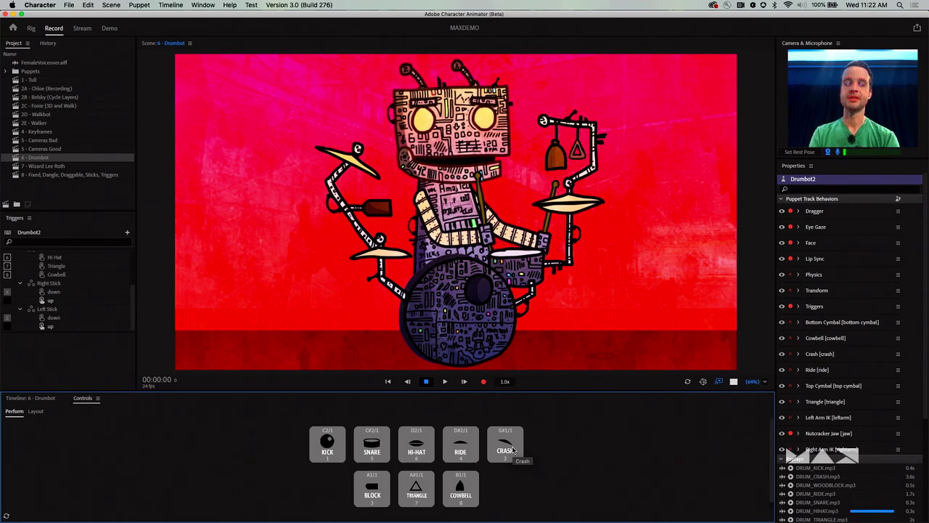
key("3")
key("3")
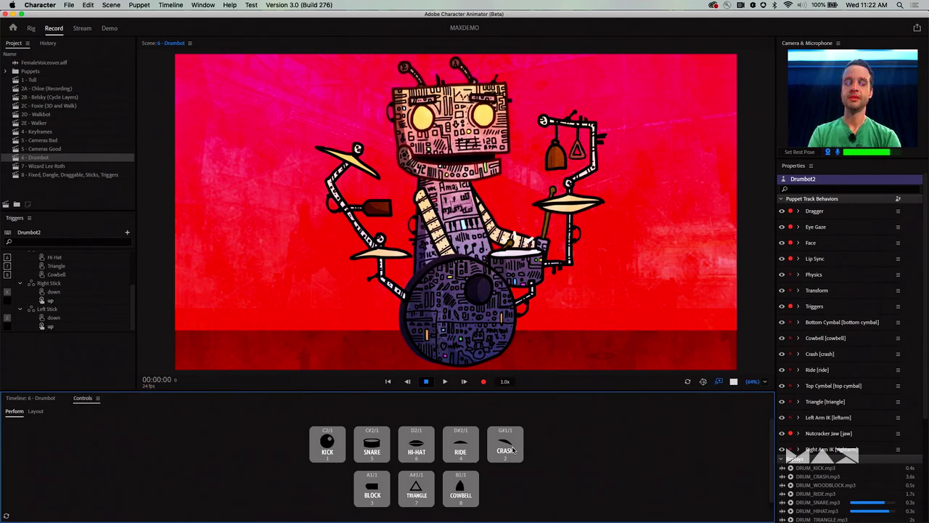
key("3")
key("1")
key("3")
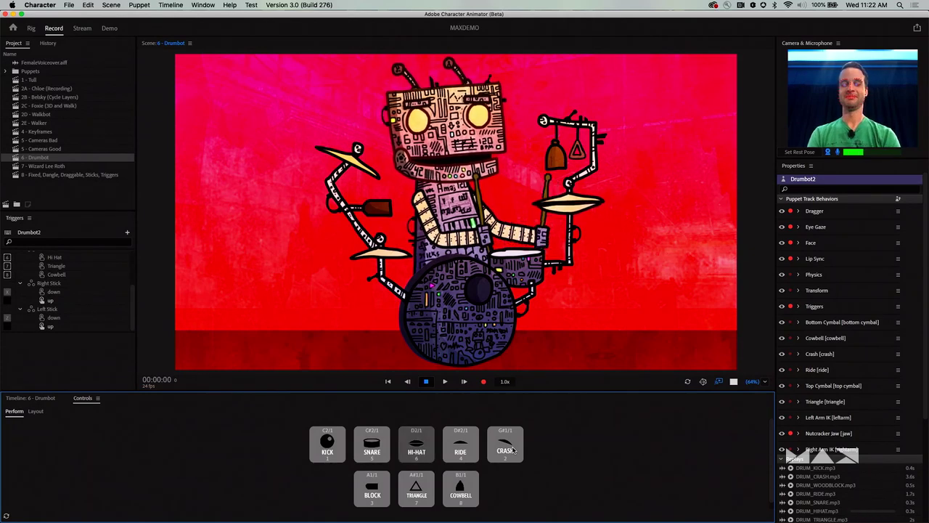
key("3")
key("1")
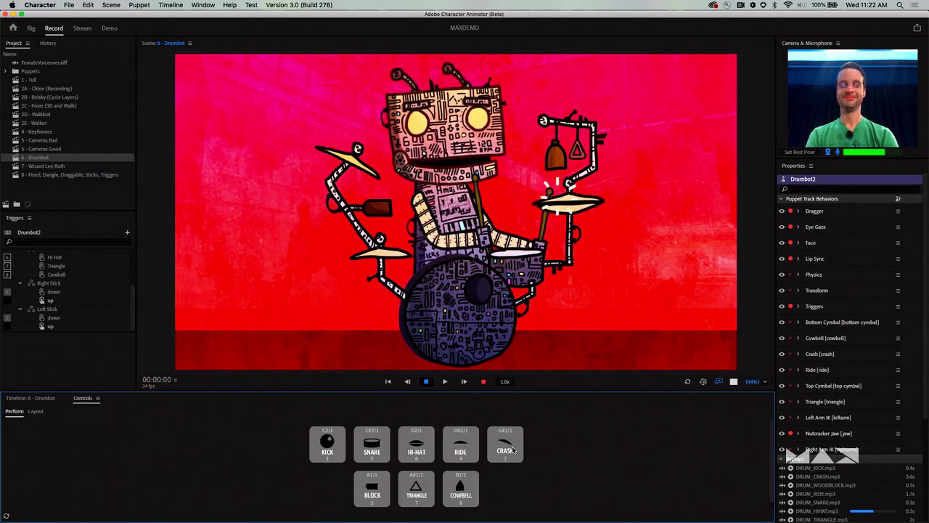
key("2")
key("3")
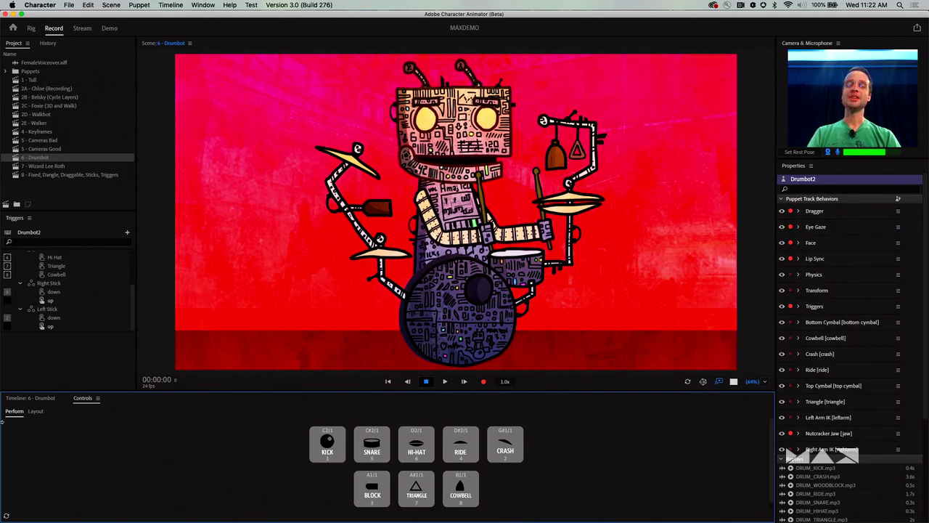
Step: Open the 7 - Wizard Lee Roth scene, show its timeline and select the Wizard Lee Roth puppet track
double_click(83, 167)
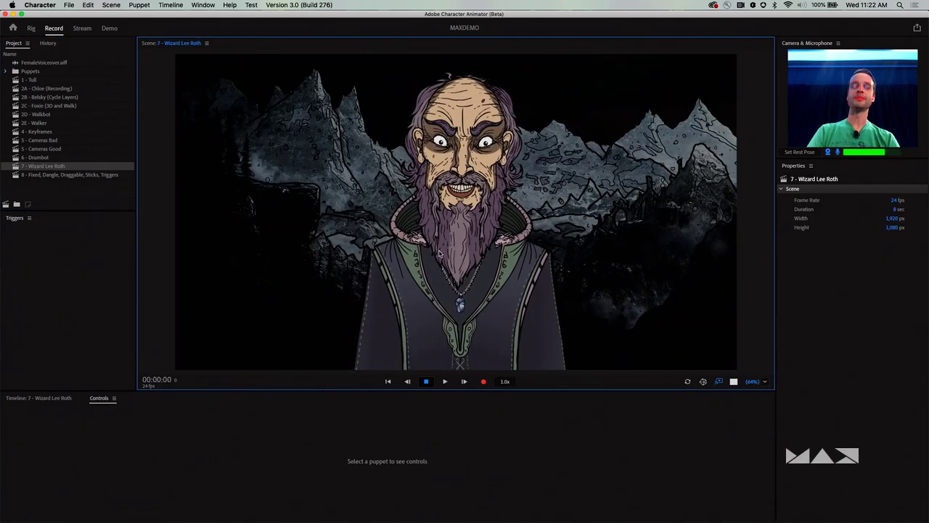
left_click(40, 398)
left_click(69, 441)
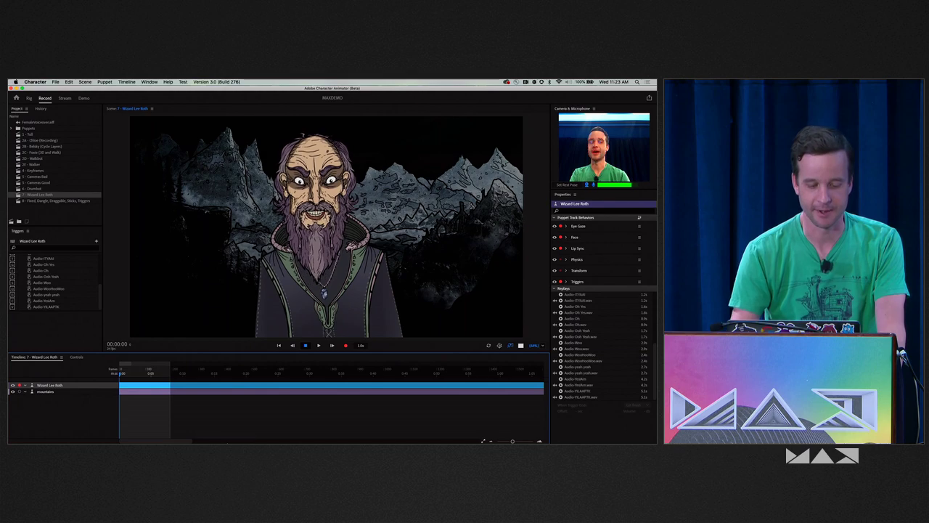
Step: Switch to Keynote, start the slideshow and advance the "What Could You Animate?" slide to its YouTube channel bullet
mouse_move(266, 433)
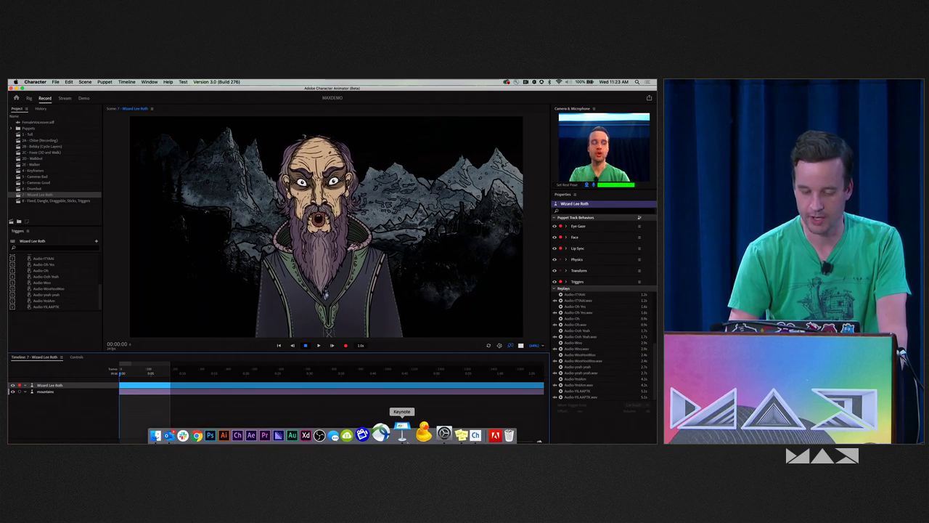
left_click(401, 434)
left_click(174, 101)
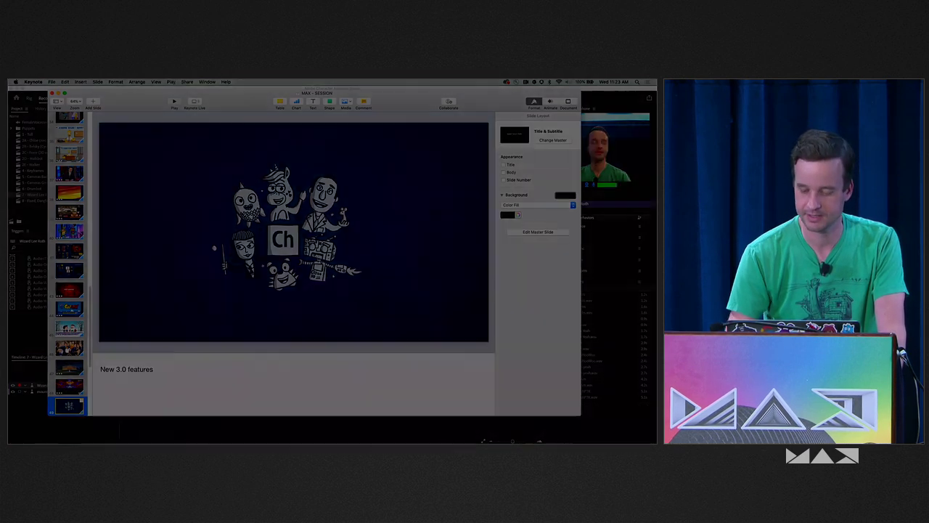
key("Right")
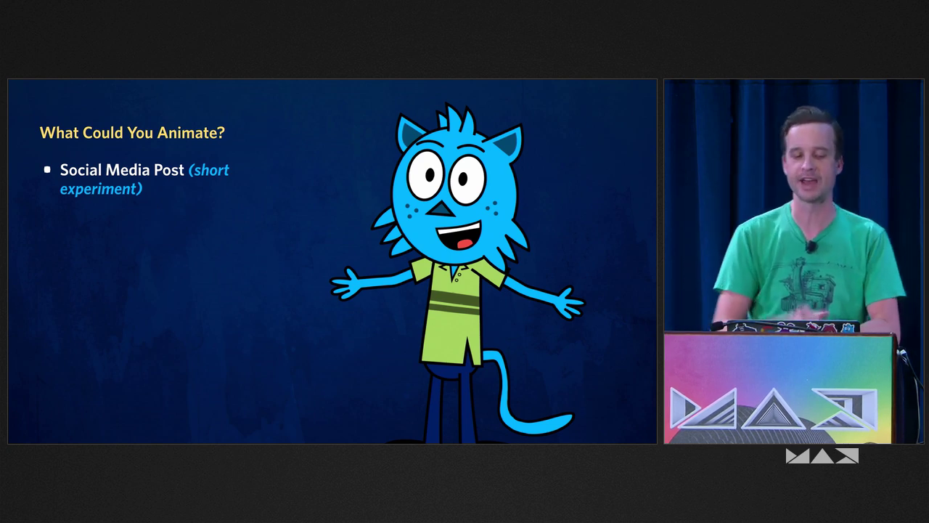
key("Right")
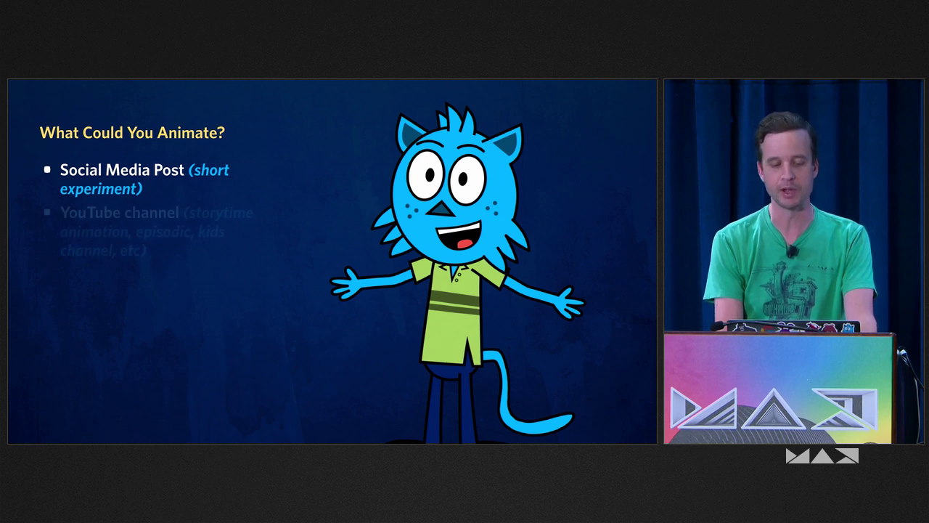